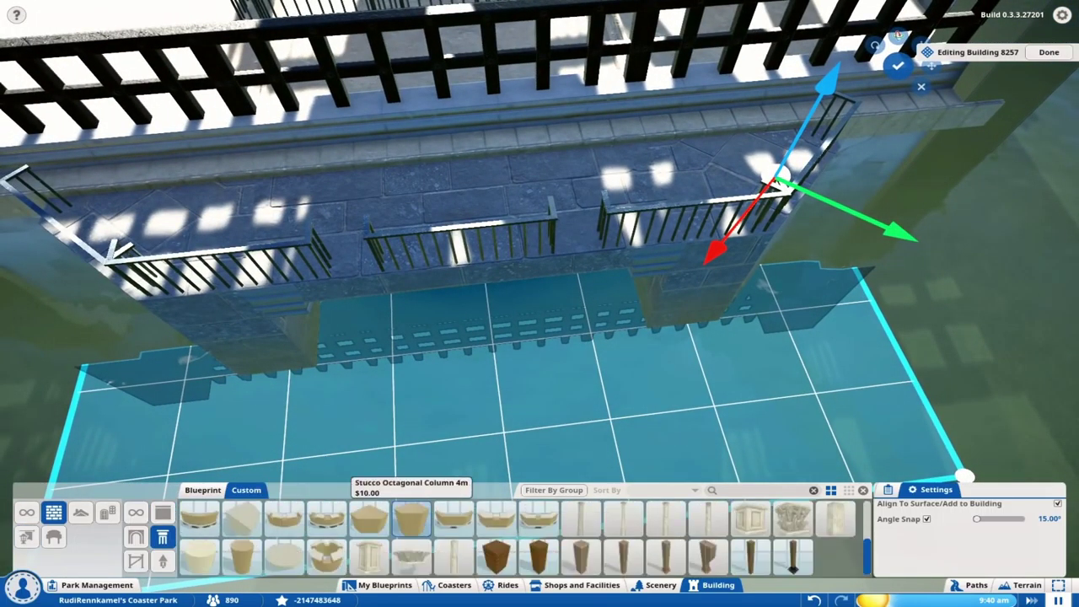
- Show the roof trim pieces in the Building palette
{"action": "left_click", "coordinate": [80, 512]}
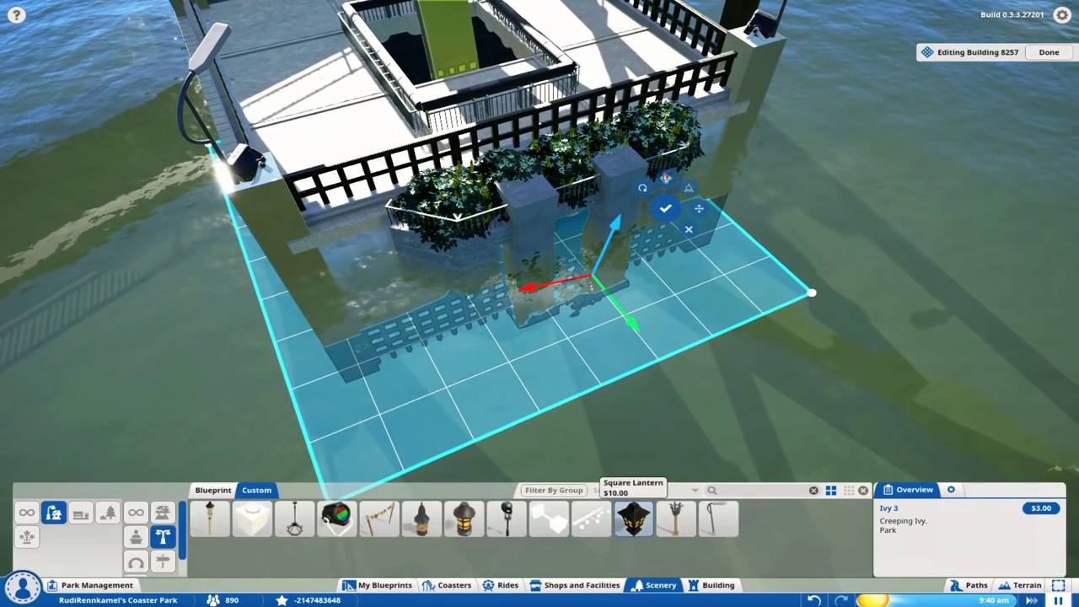
- Select the Square Lantern to place on the pillar tops
{"action": "left_click", "coordinate": [633, 516]}
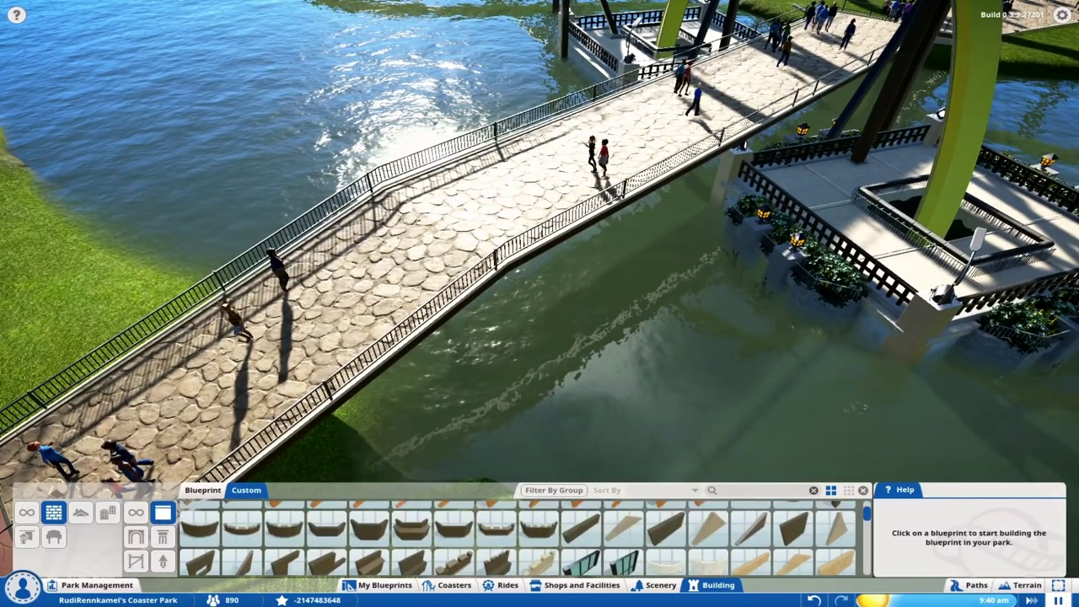
{"action": "type", "text": "lime"}
- Start a new building with a wall piece and pick a floor tile
{"action": "left_click", "coordinate": [496, 518]}
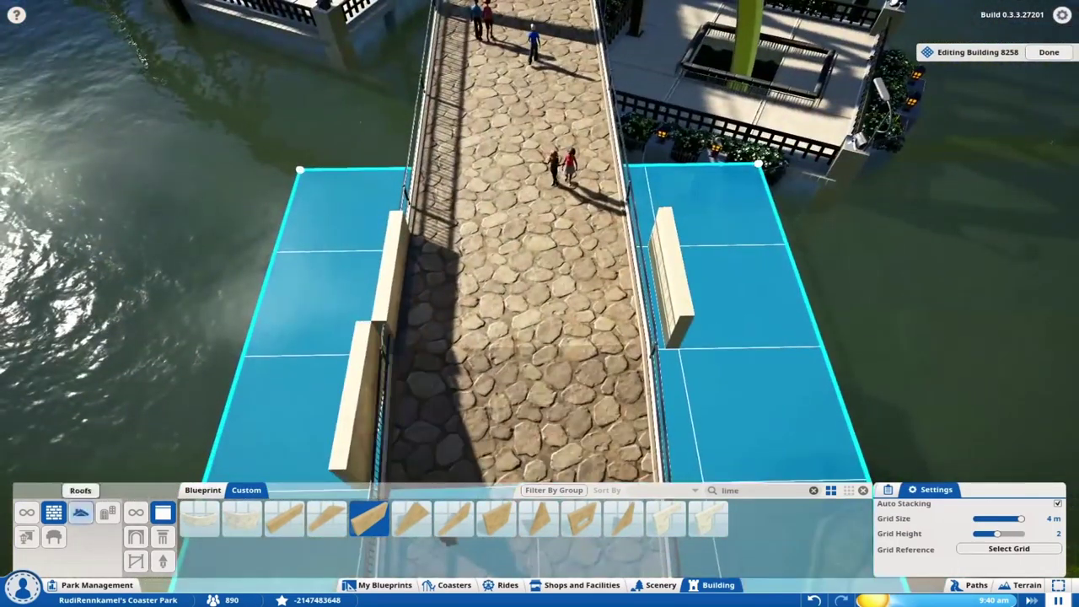
{"action": "left_click", "coordinate": [80, 512]}
{"action": "left_click", "coordinate": [135, 536]}
{"action": "left_click", "coordinate": [708, 518]}
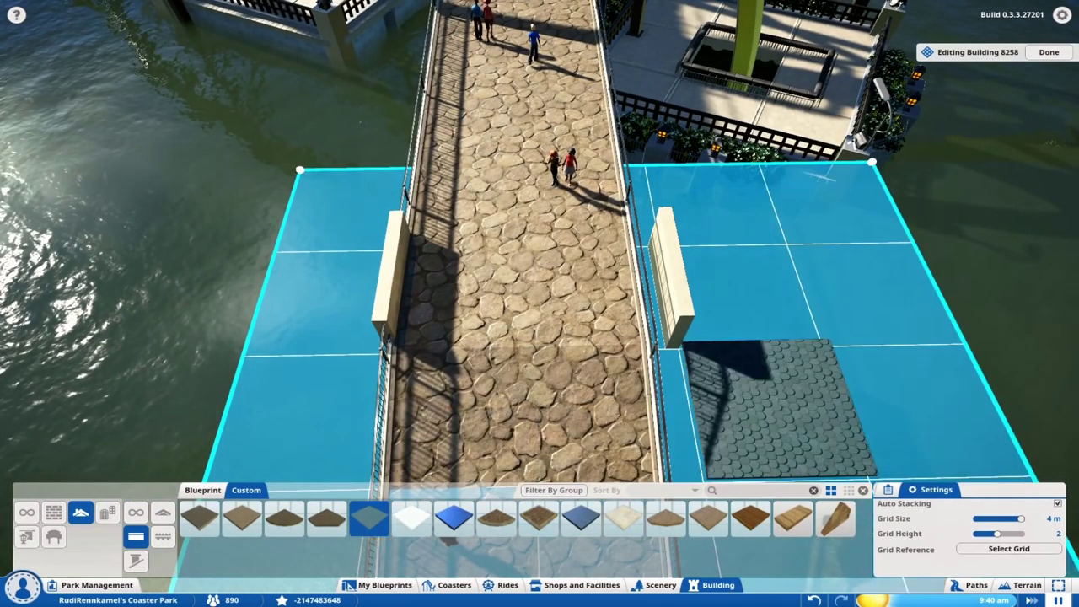
{"action": "left_click", "coordinate": [1048, 51]}
{"action": "left_click", "coordinate": [81, 512]}
{"action": "left_click", "coordinate": [136, 536]}
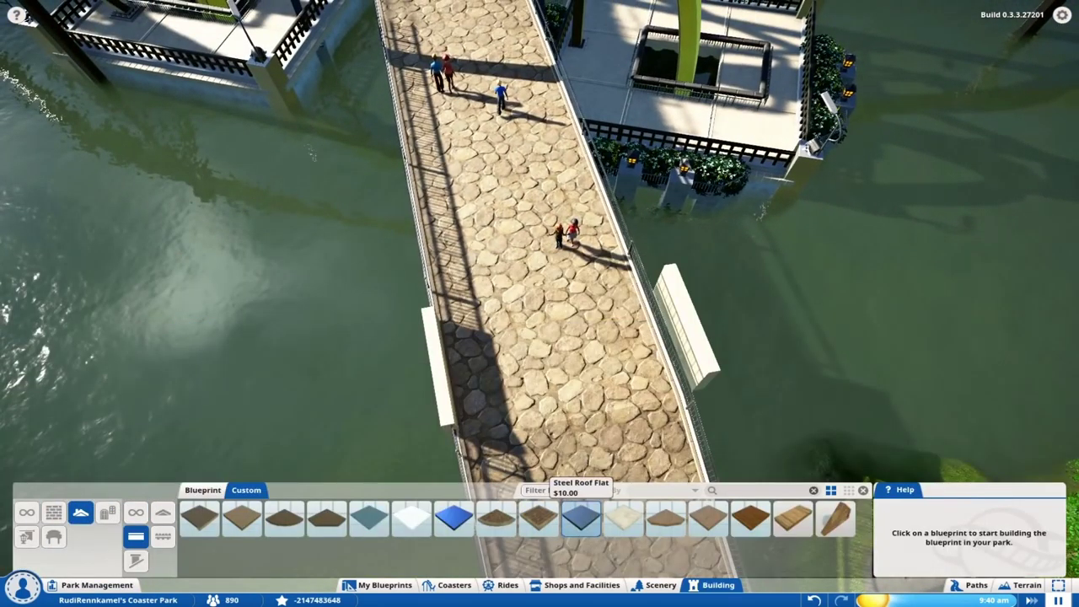
{"action": "left_click", "coordinate": [368, 518]}
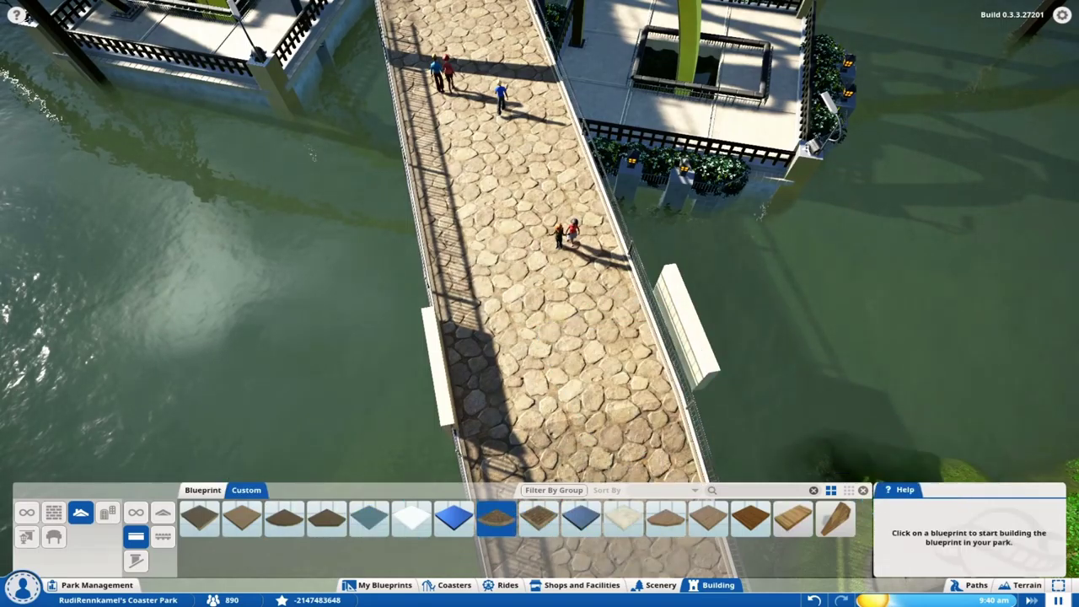
- Lay a red floor tile on the bridge walkway in building 8258
{"action": "left_click", "coordinate": [902, 447]}
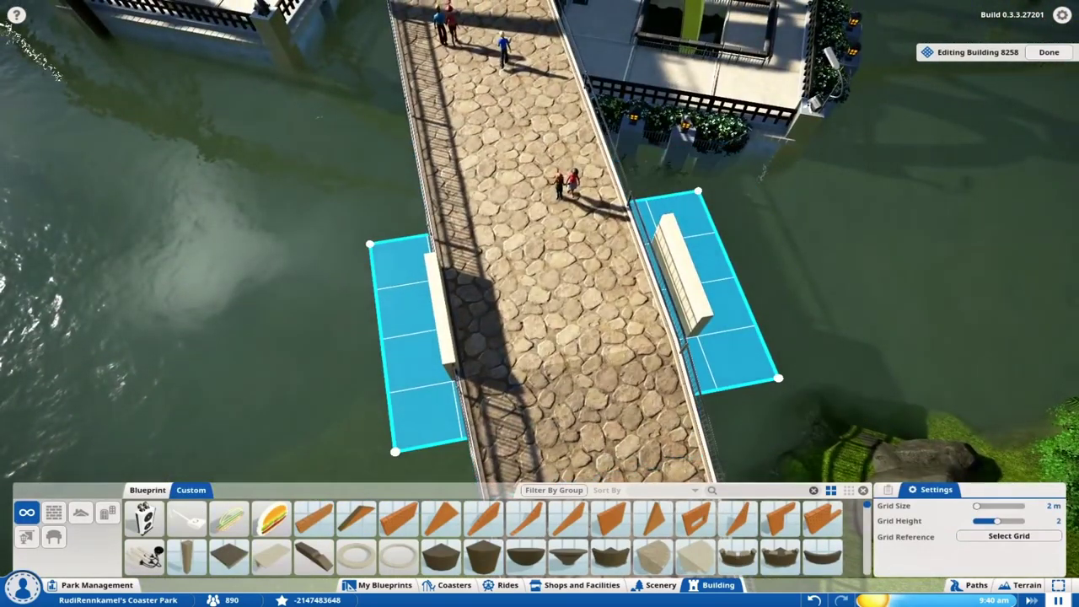
{"action": "left_click", "coordinate": [81, 511]}
{"action": "left_click", "coordinate": [242, 517]}
{"action": "left_click", "coordinate": [877, 502]}
{"action": "left_click", "coordinate": [587, 278]}
{"action": "left_click", "coordinate": [1049, 53]}
{"action": "left_click", "coordinate": [966, 123]}
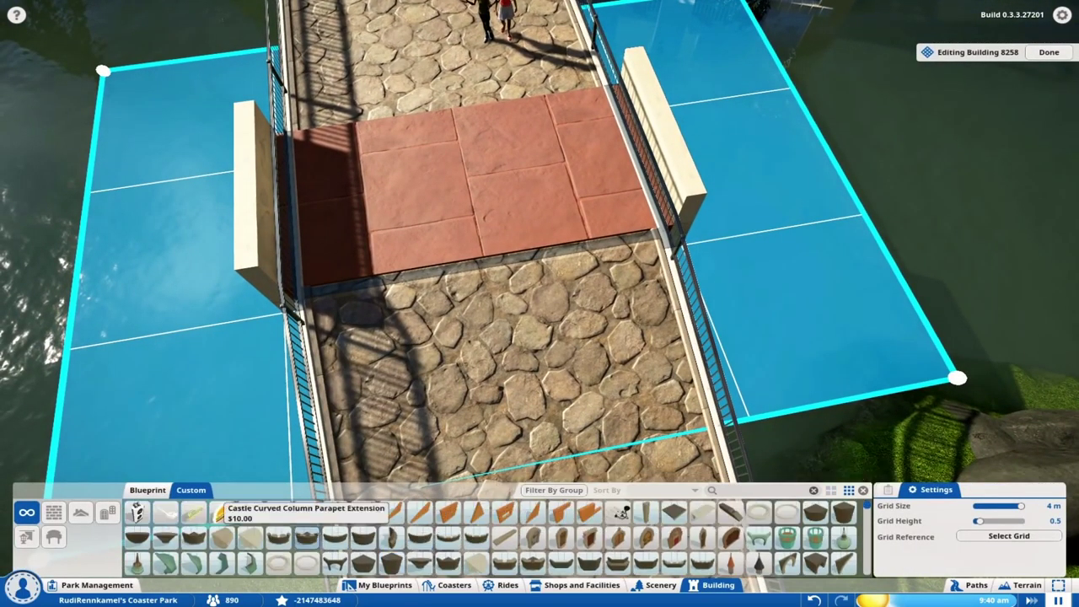
- Reposition the left Castle Decorative Course parapet block beside the floor
{"action": "left_click", "coordinate": [253, 194]}
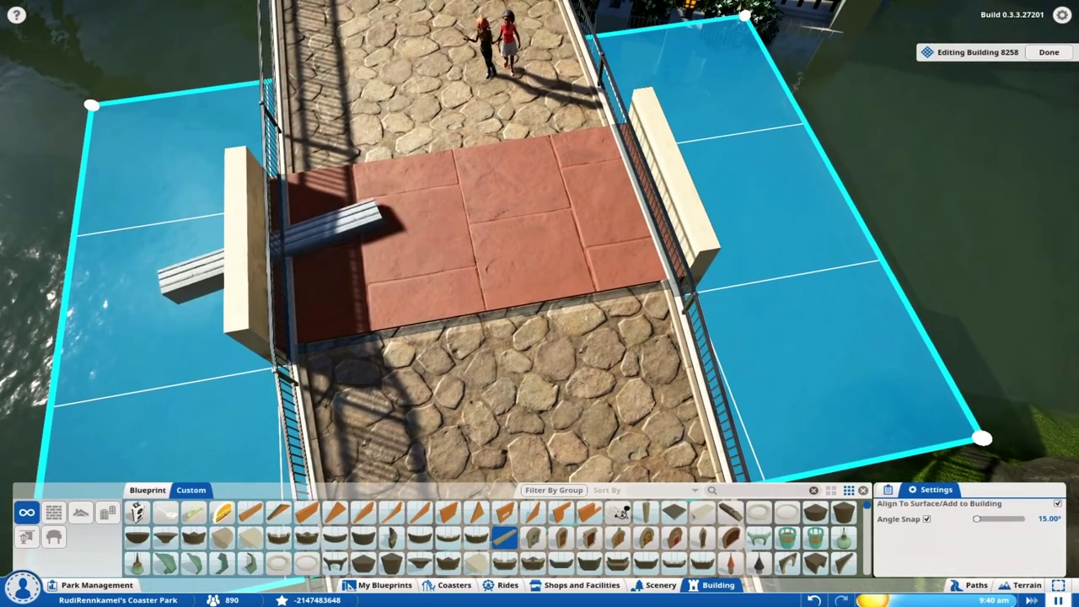
{"action": "scroll", "coordinate": [540, 304], "scroll_direction": "down", "scroll_amount": 3}
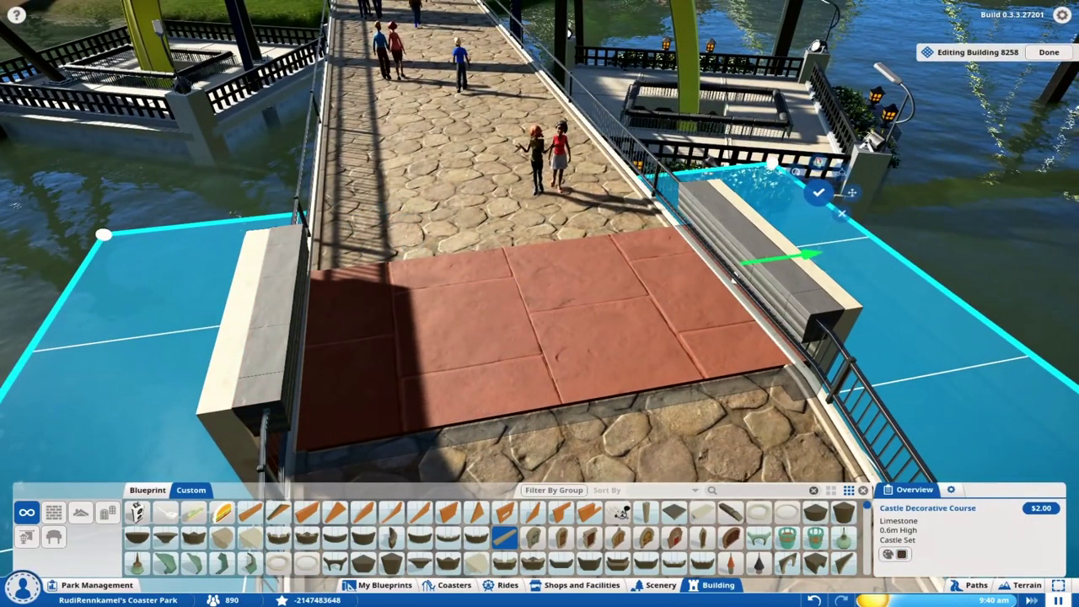
{"action": "key", "text": "d"}
{"action": "key", "text": "Escape"}
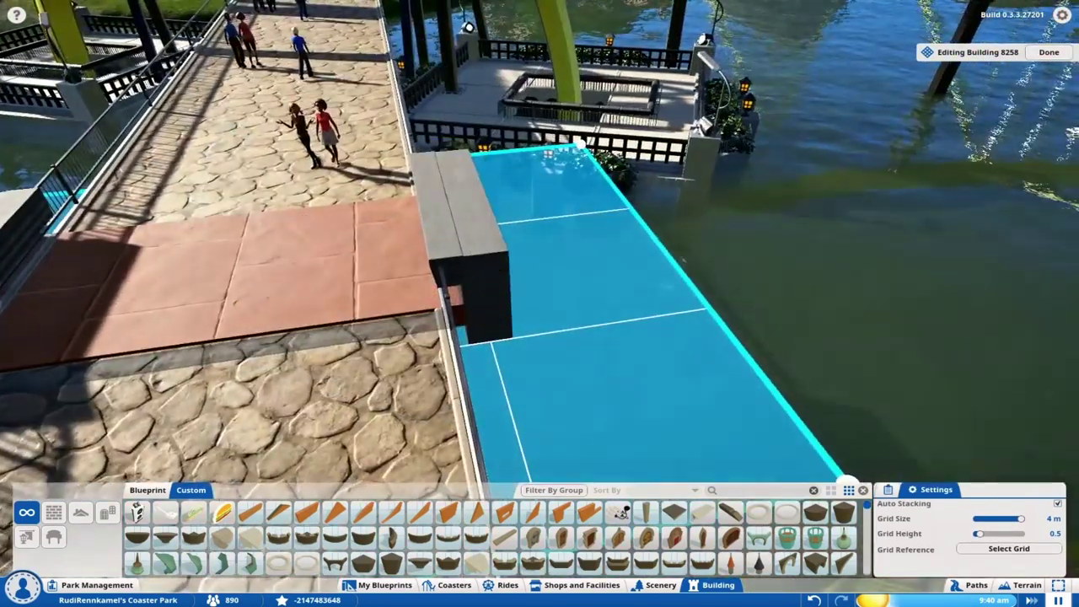
{"action": "key", "text": "a"}
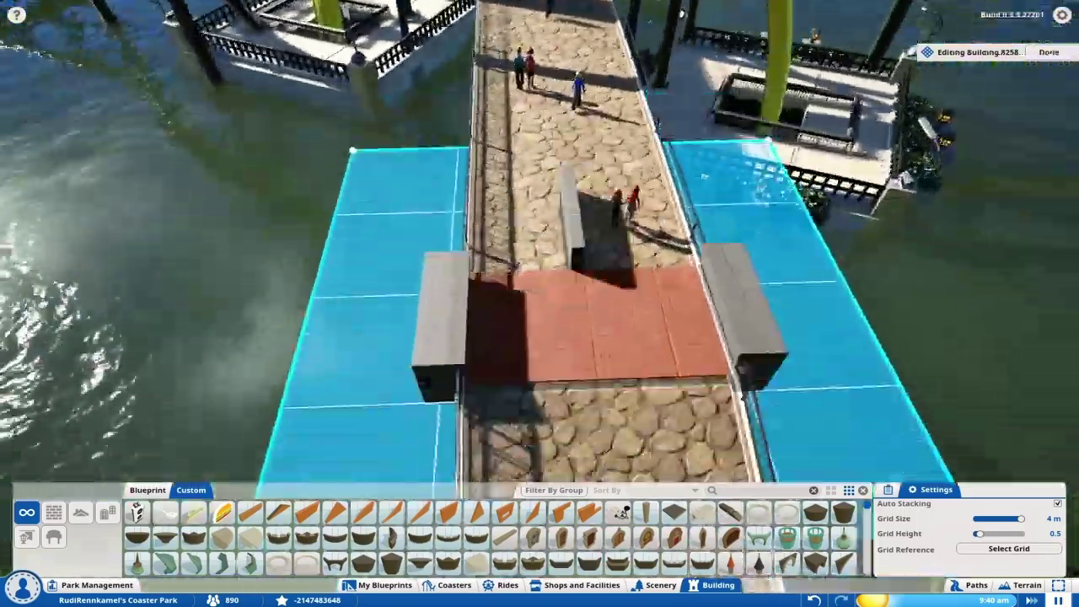
{"action": "left_click", "coordinate": [53, 537]}
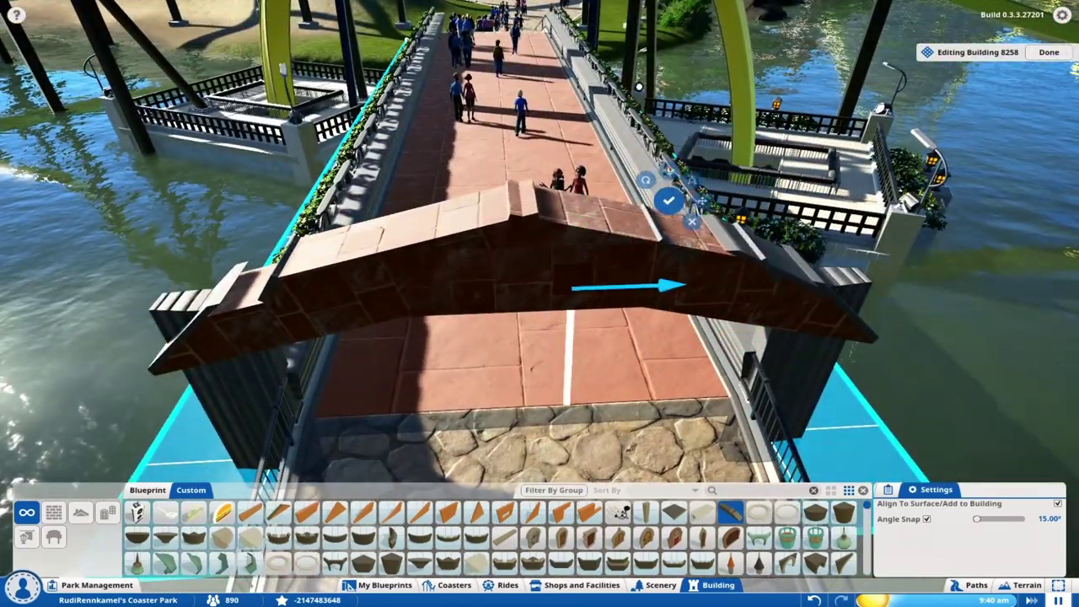
- Using the move gizmo, place a columned Stone Window Balcony ornament at the arch crown
{"action": "key", "text": "z"}
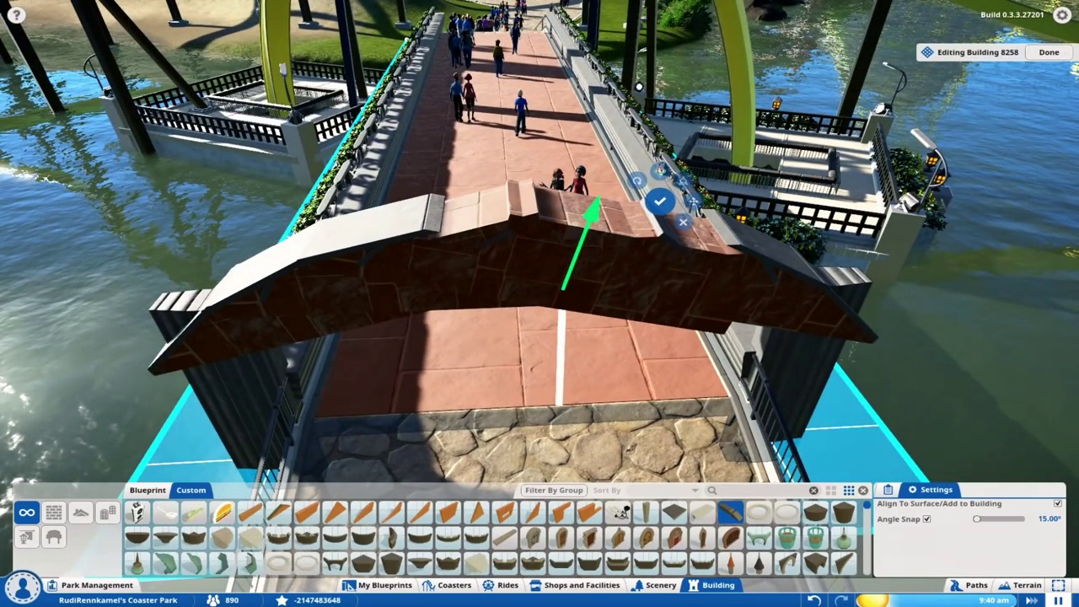
{"action": "scroll", "coordinate": [540, 303], "scroll_direction": "down", "scroll_amount": 3}
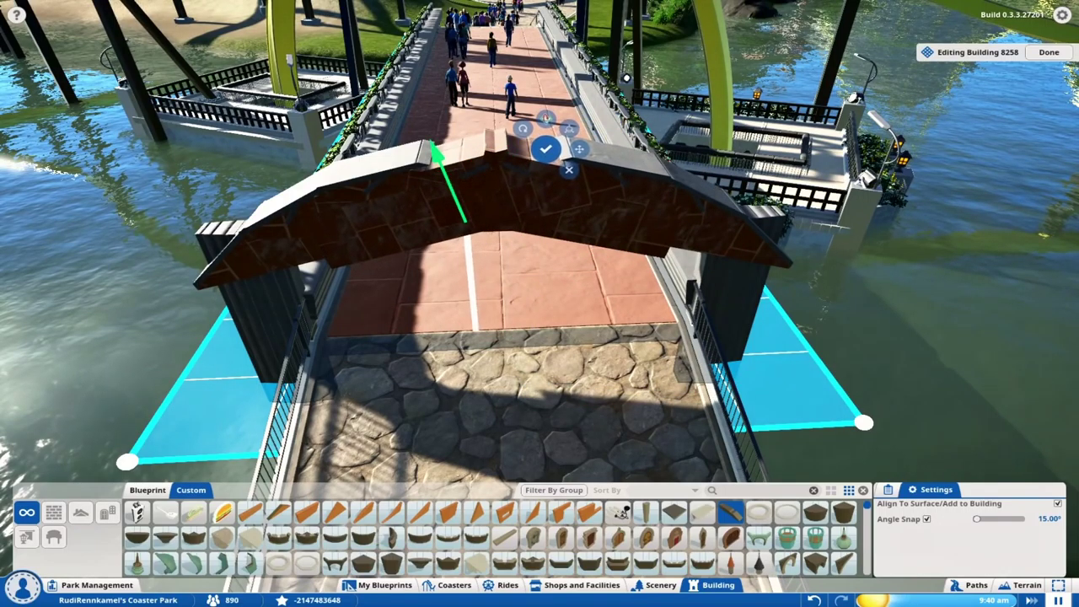
{"action": "left_click", "coordinate": [391, 563]}
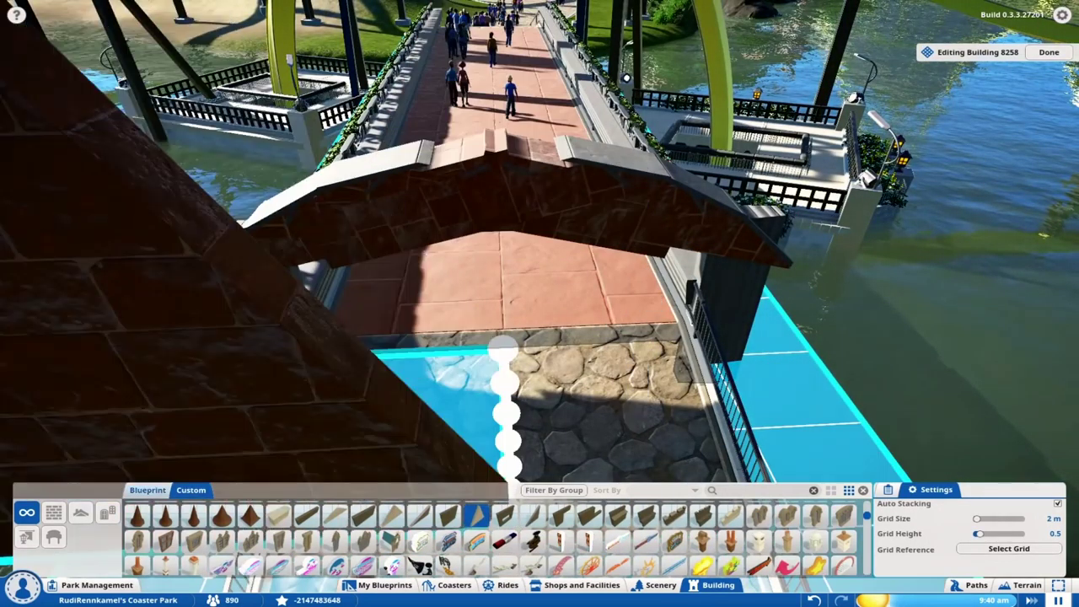
{"action": "left_click", "coordinate": [53, 512]}
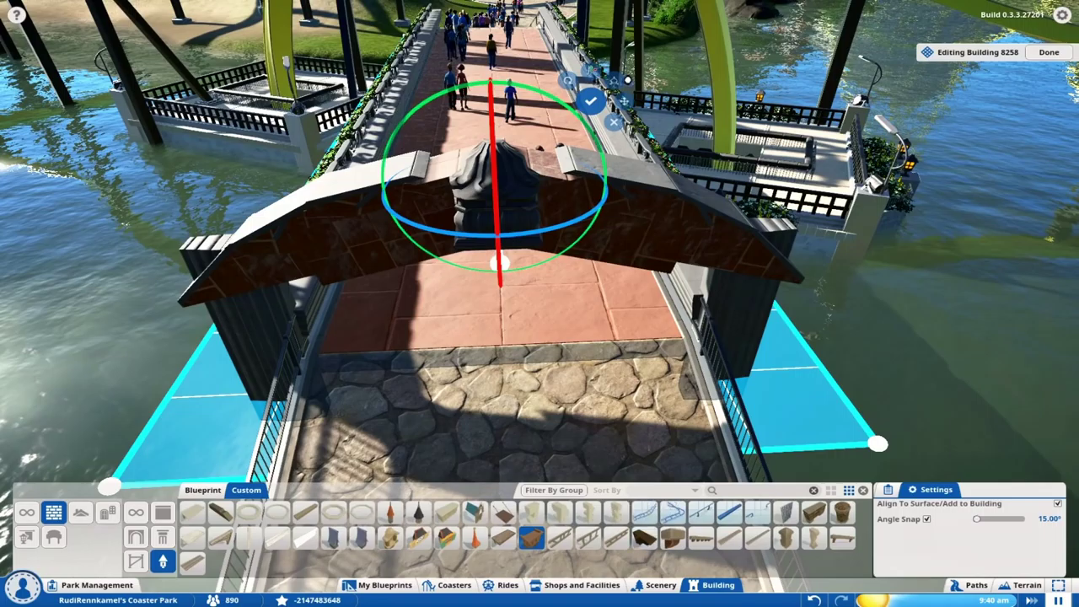
{"action": "left_click", "coordinate": [644, 537]}
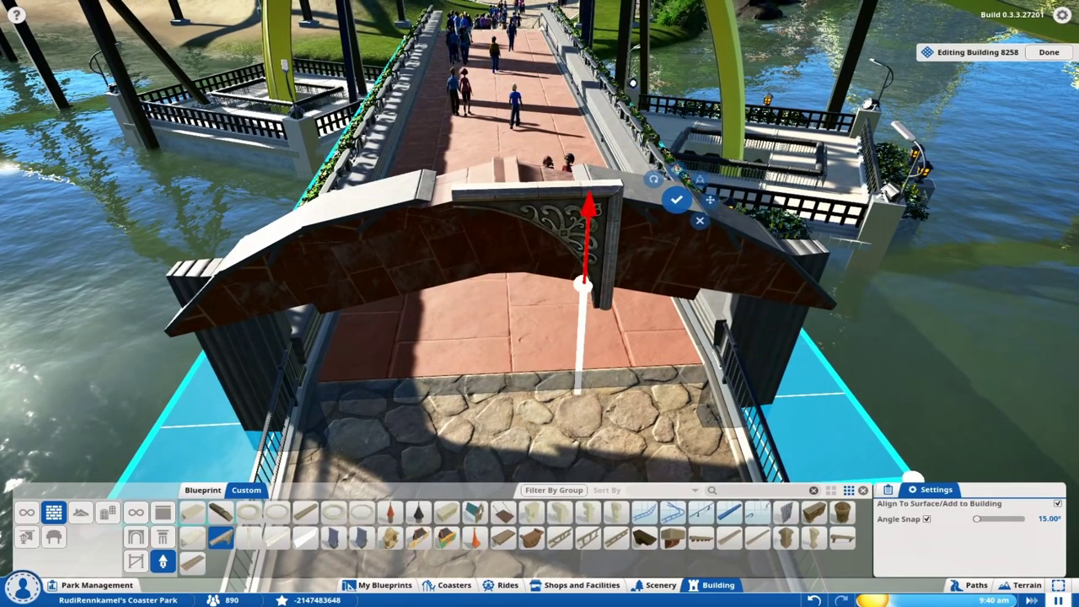
{"action": "left_click", "coordinate": [107, 511]}
{"action": "left_click", "coordinate": [163, 537]}
{"action": "left_click", "coordinate": [249, 512]}
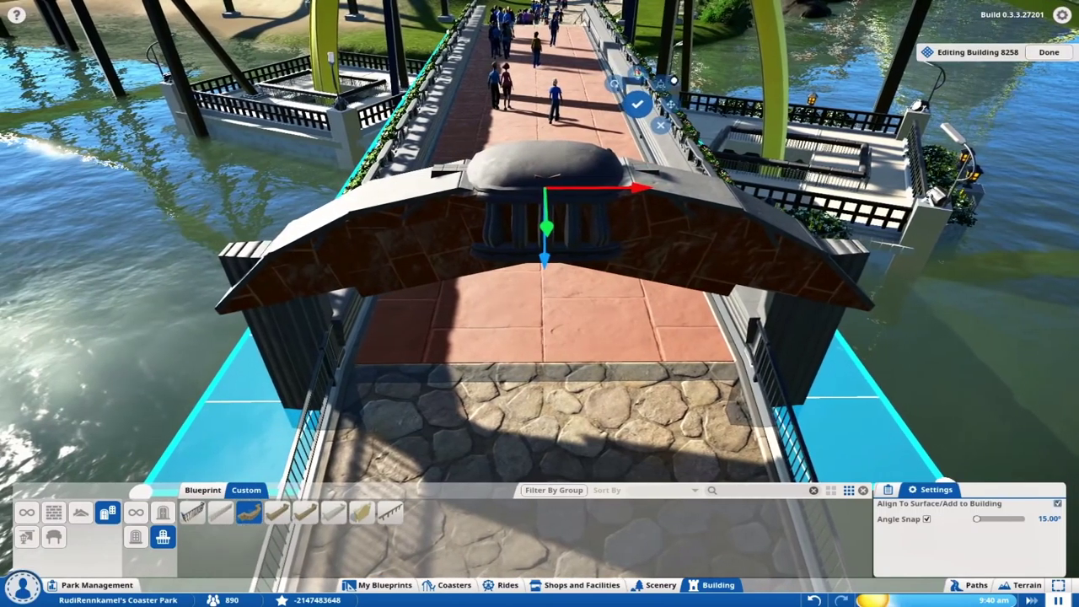
{"action": "left_click", "coordinate": [136, 511]}
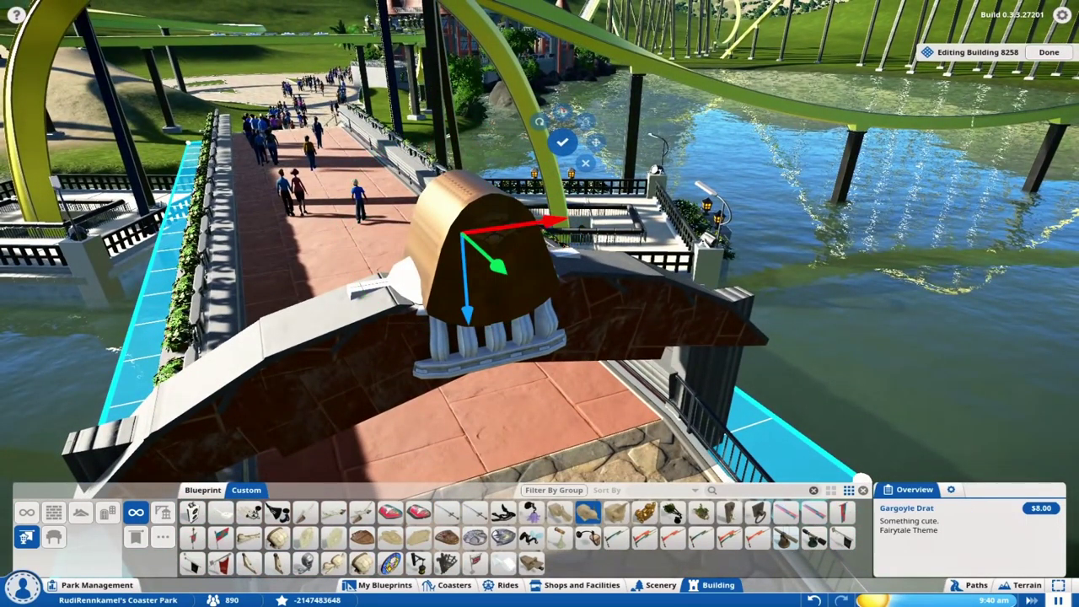
- Hang Oriental Lamps on both sides of the arch, bringing building 8258 to 223 objects
{"action": "left_click", "coordinate": [53, 537]}
{"action": "left_click", "coordinate": [730, 512]}
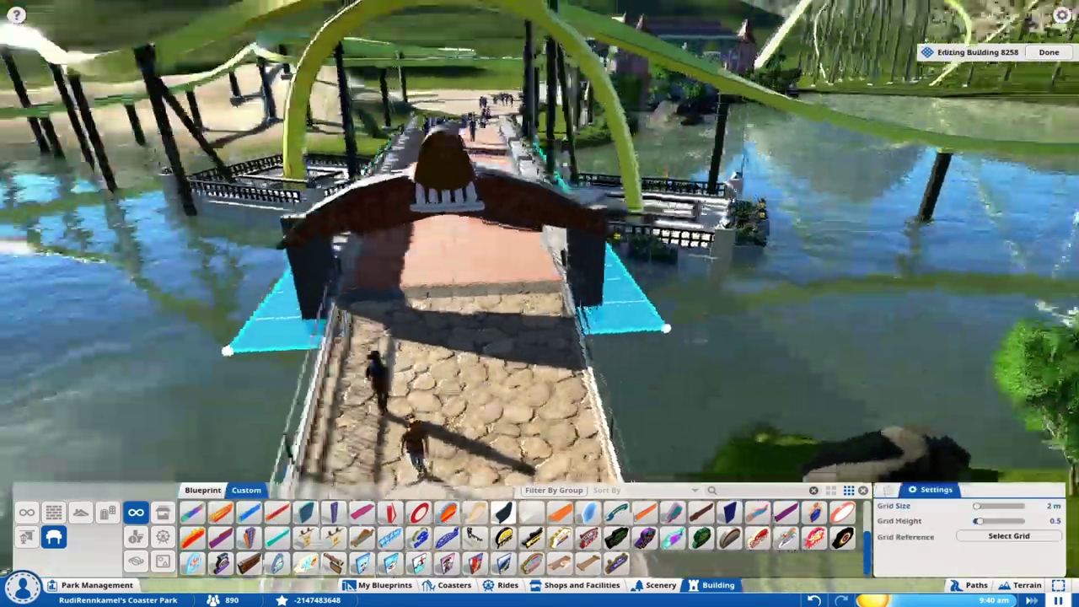
{"action": "left_click", "coordinate": [163, 560]}
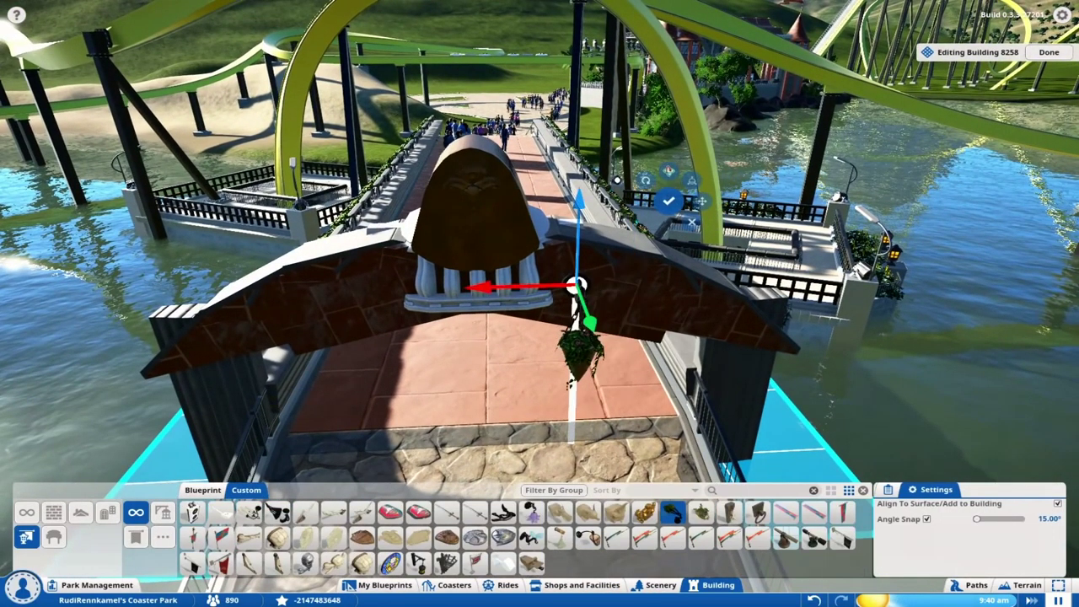
{"action": "left_click", "coordinate": [588, 537]}
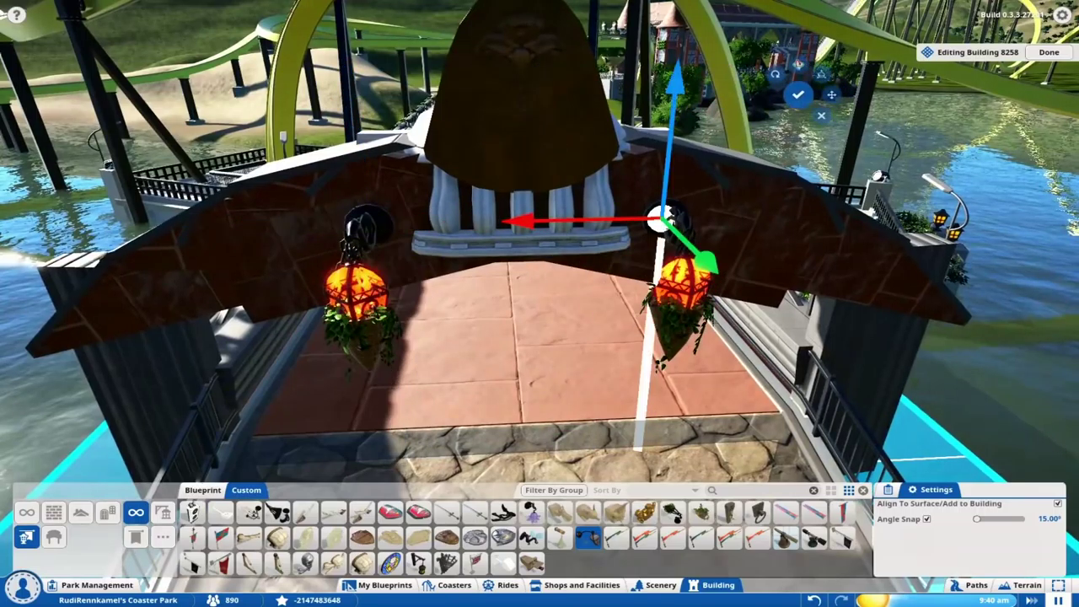
{"action": "key", "text": "s"}
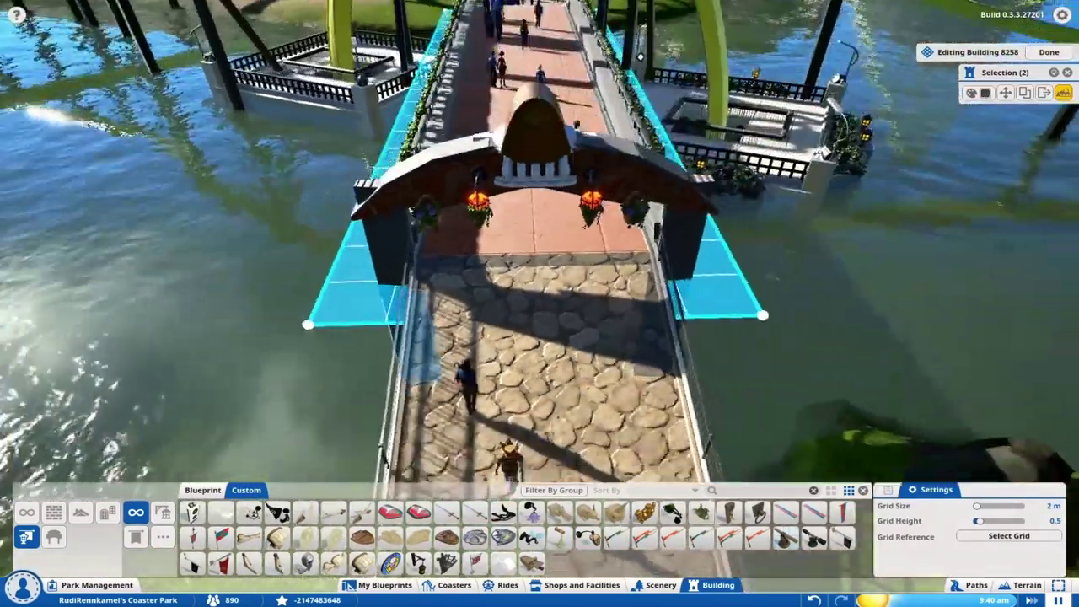
{"action": "key", "text": "a"}
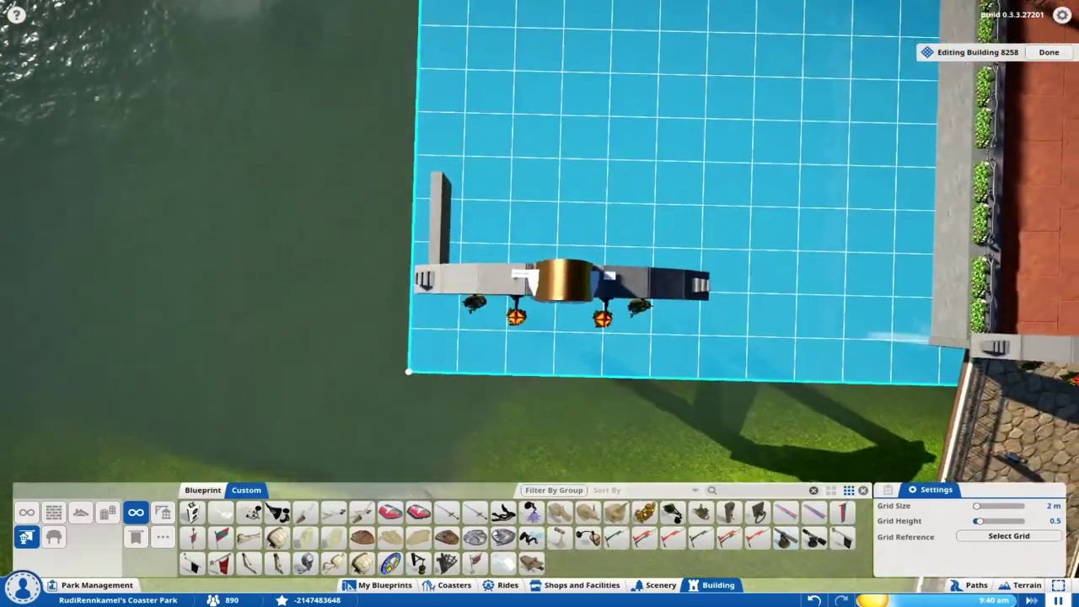
{"action": "key", "text": "w"}
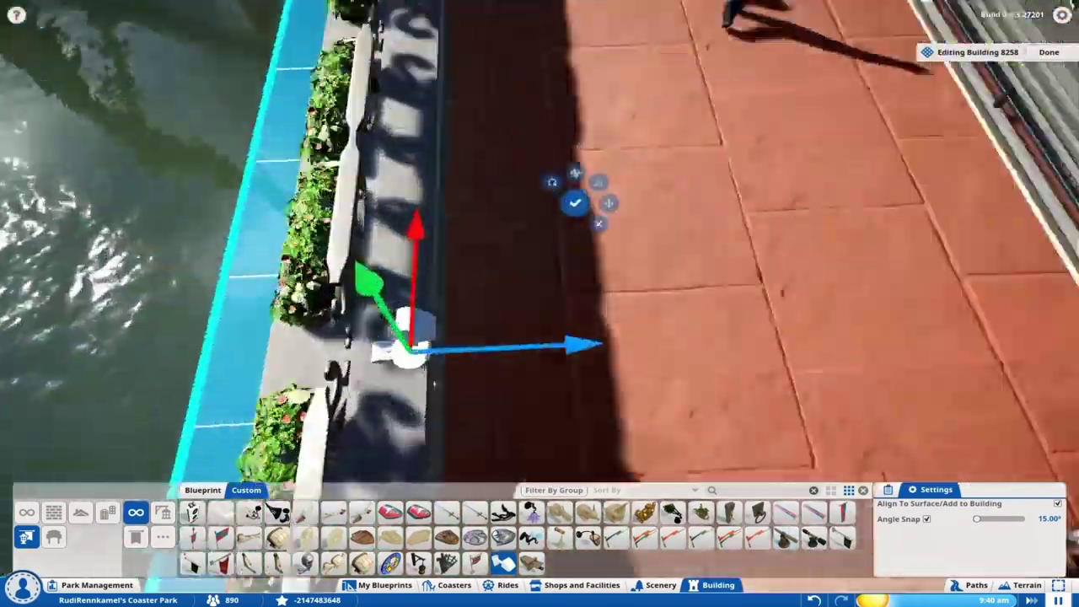
{"action": "key", "text": "Escape"}
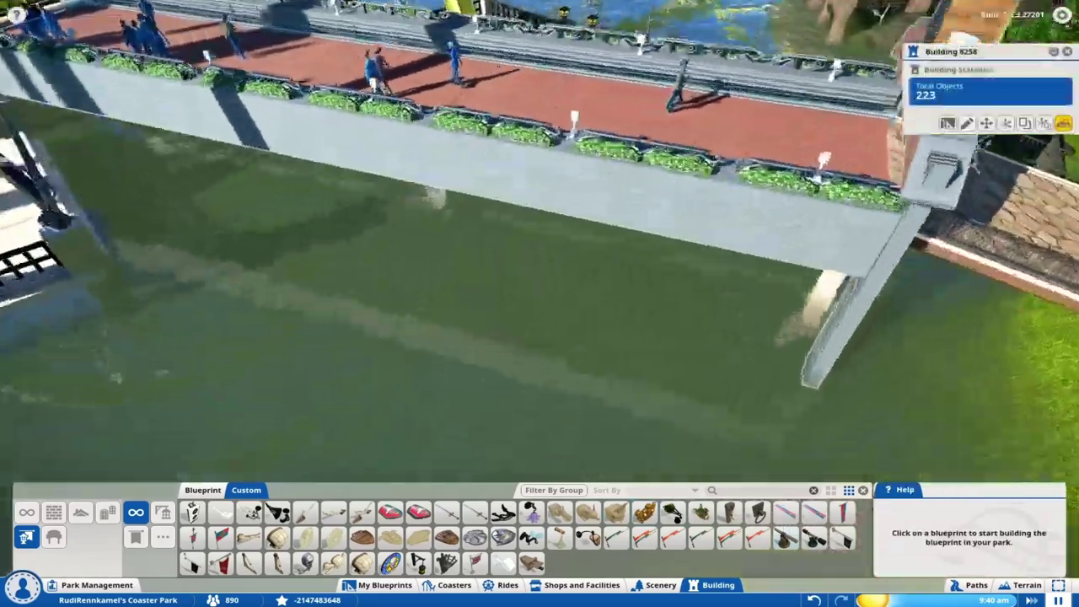
- Place round stucco pillars with caps beside the arch under the bridge
{"action": "type", "text": "lime"}
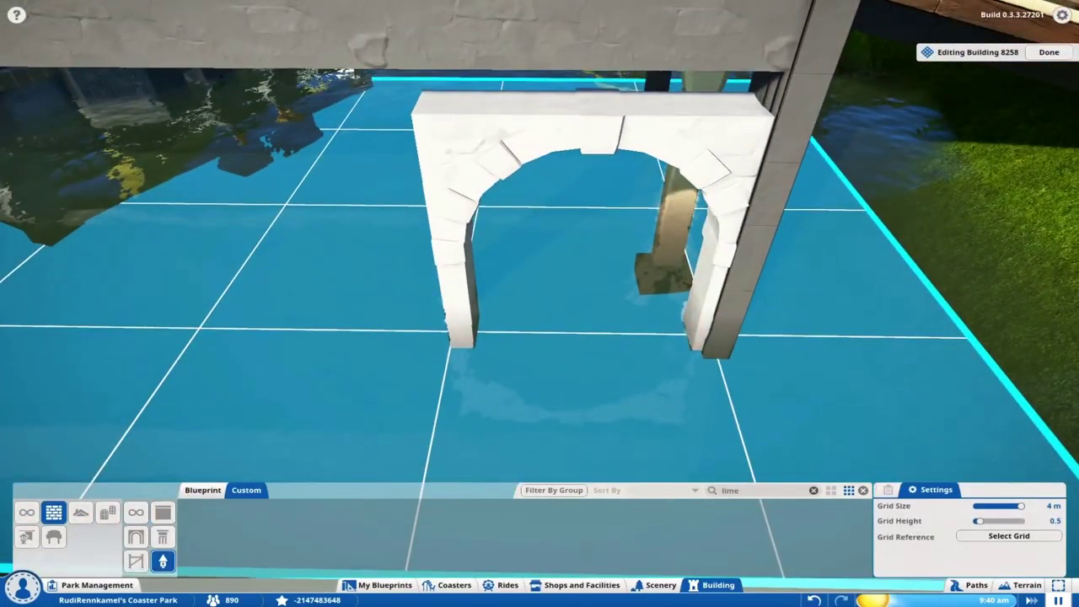
{"action": "left_click", "coordinate": [163, 537]}
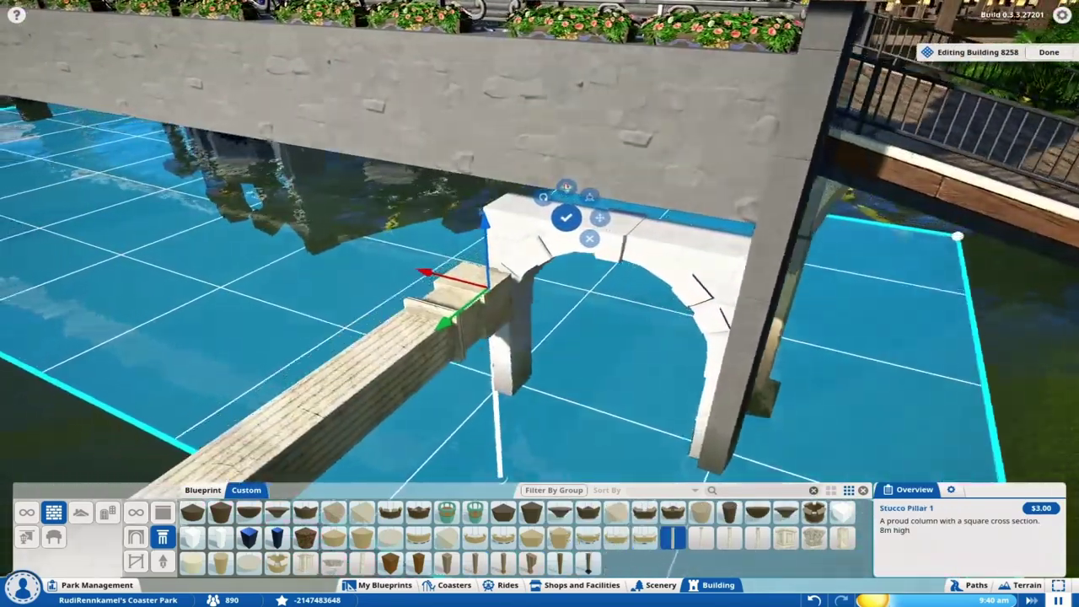
{"action": "left_click", "coordinate": [700, 537]}
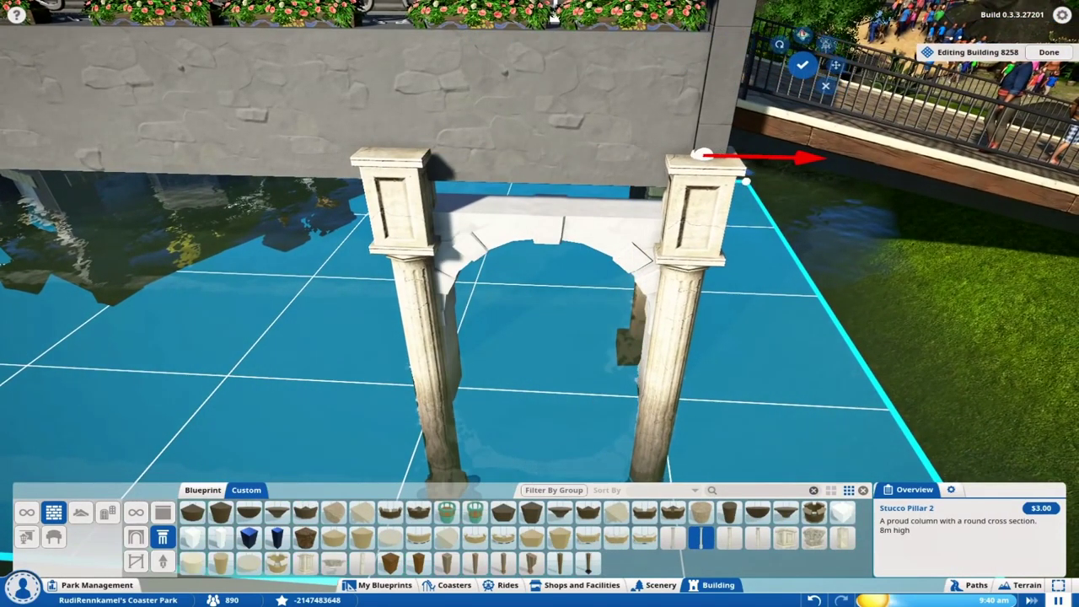
{"action": "scroll", "coordinate": [554, 15], "scroll_direction": "up", "scroll_amount": 2}
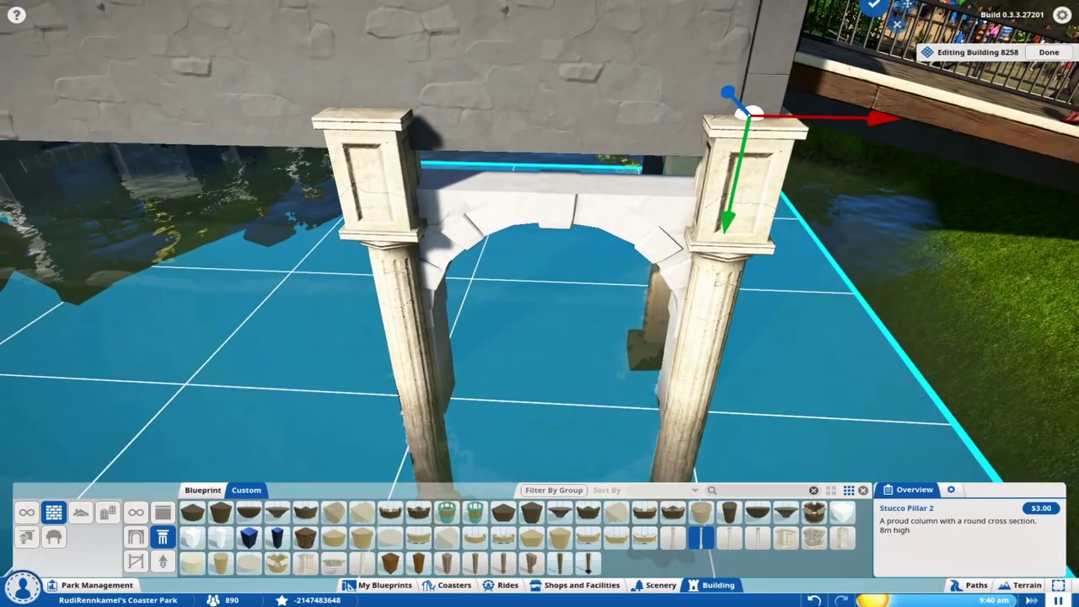
{"action": "left_click", "coordinate": [814, 537]}
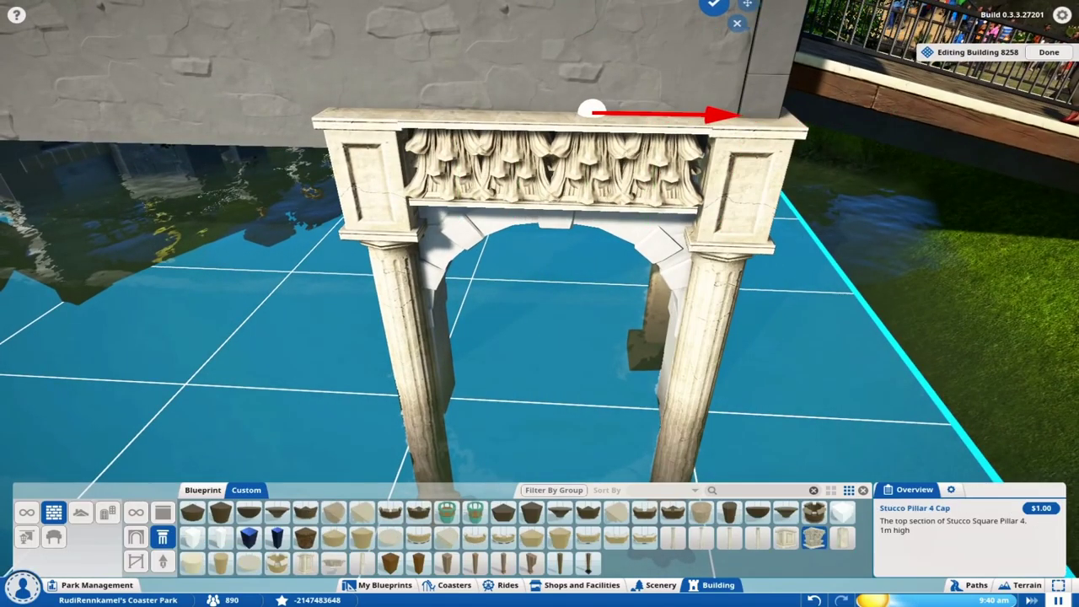
- Try a gilded crest, then place a small blue pennant on the arch
{"action": "left_click", "coordinate": [27, 537]}
{"action": "left_click", "coordinate": [644, 511]}
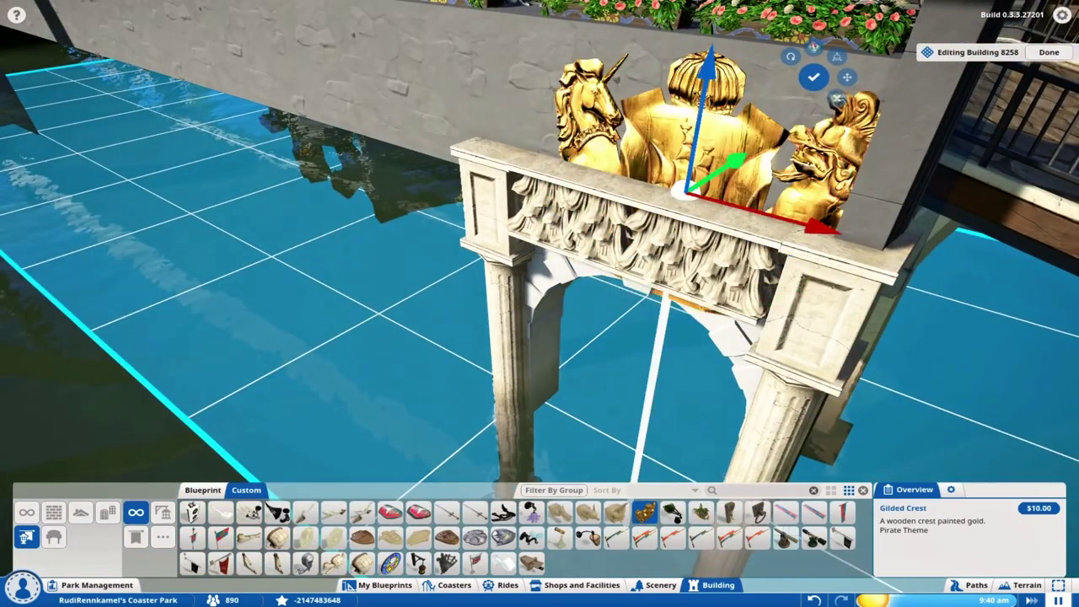
{"action": "left_click", "coordinate": [672, 537]}
{"action": "left_click", "coordinate": [700, 537]}
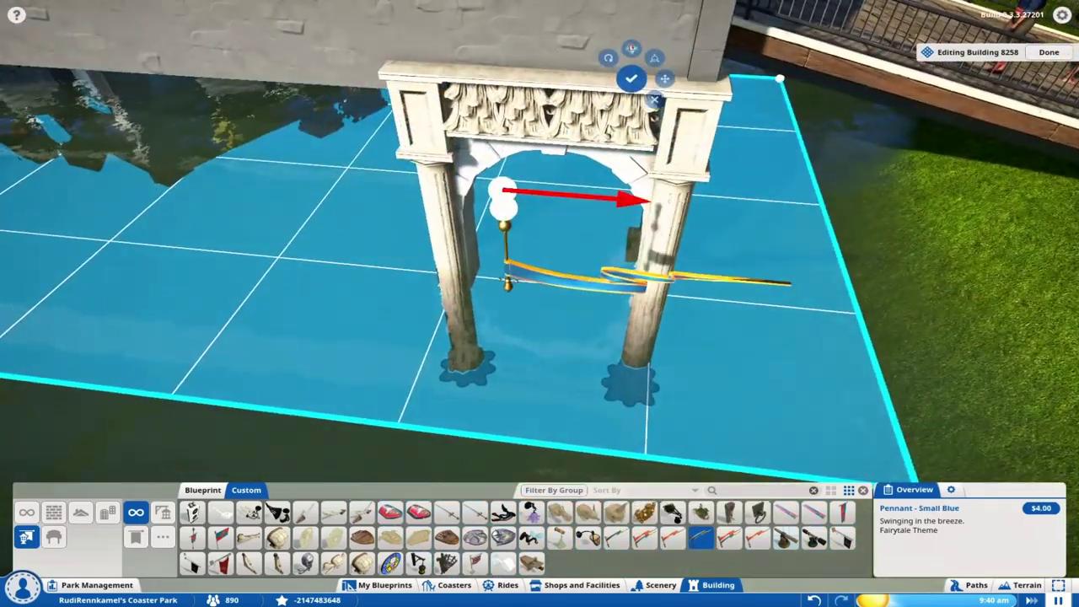
{"action": "left_click", "coordinate": [631, 79]}
{"action": "key", "text": "Tab"}
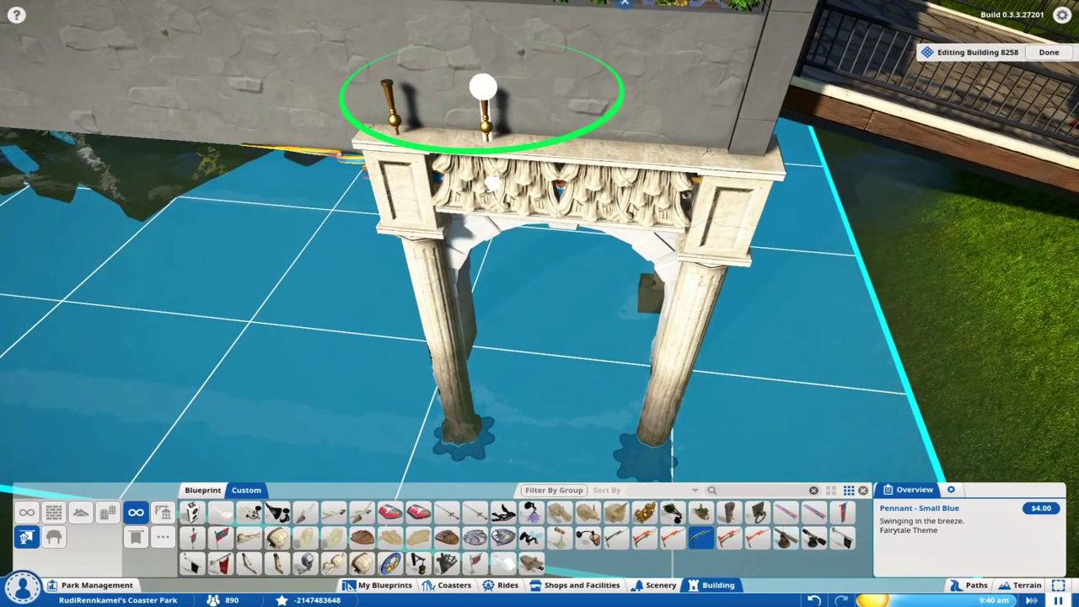
{"action": "key", "text": "Tab"}
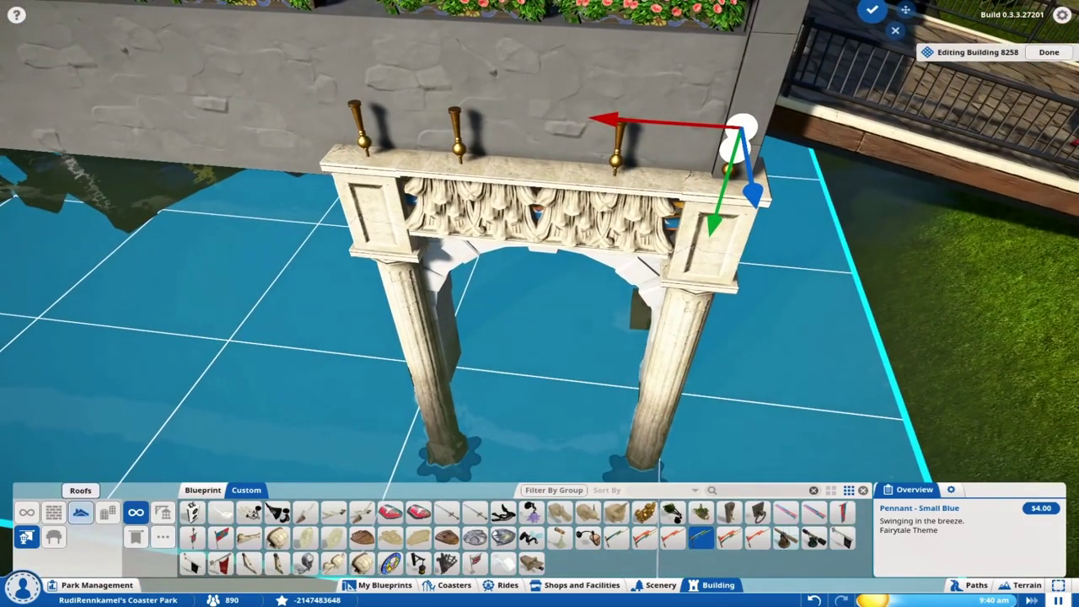
- Add a dark portcullis grid piece above the archway
{"action": "left_click", "coordinate": [80, 511]}
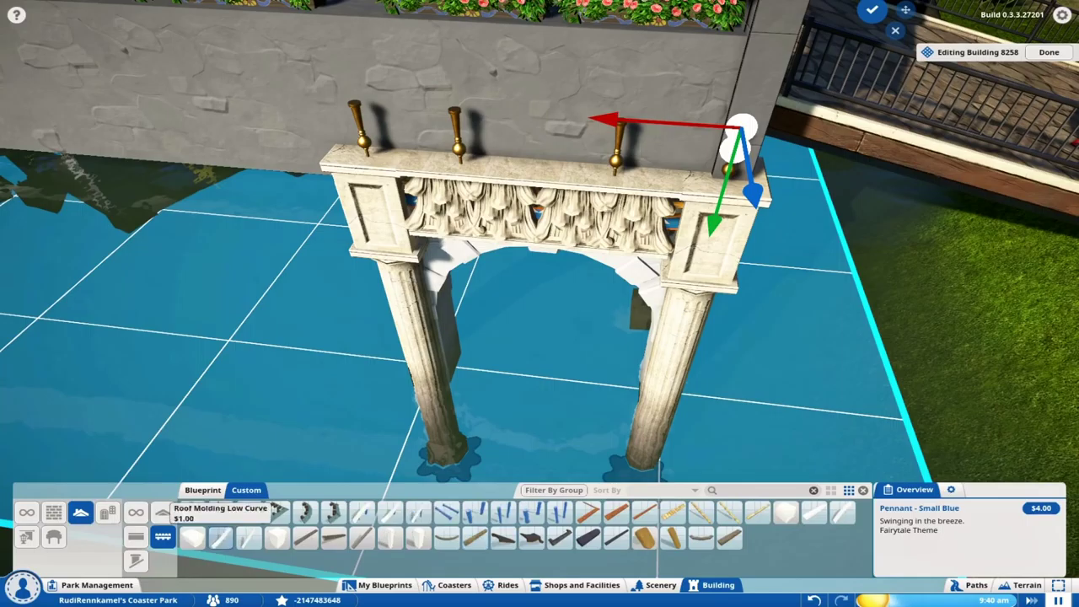
{"action": "left_click", "coordinate": [53, 511]}
{"action": "left_click", "coordinate": [757, 537]}
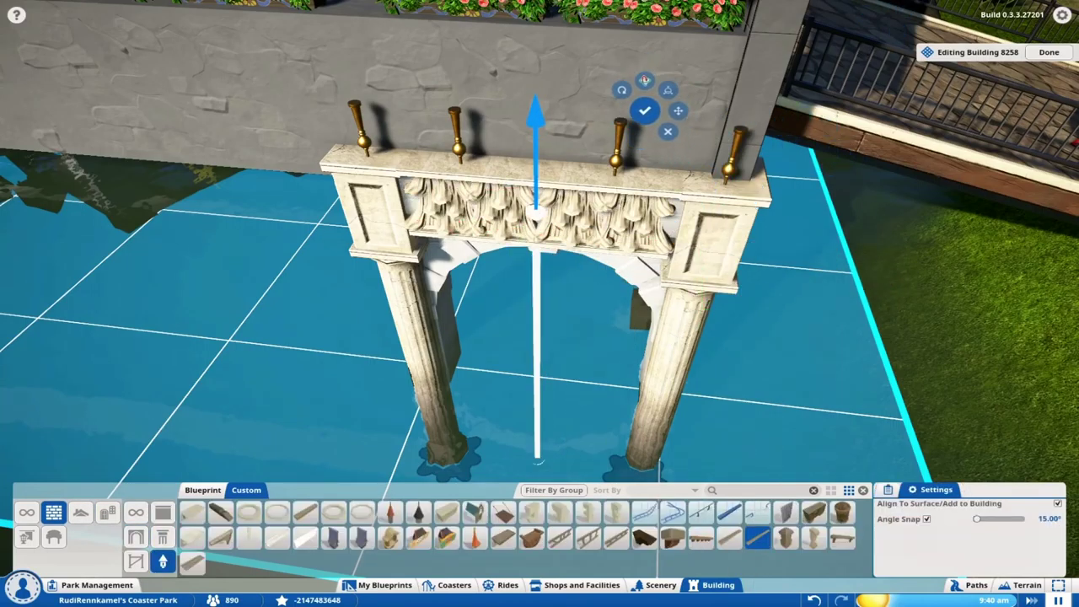
{"action": "scroll", "coordinate": [539, 303], "scroll_direction": "down", "scroll_amount": 5}
{"action": "scroll", "coordinate": [540, 304], "scroll_direction": "up", "scroll_amount": 8}
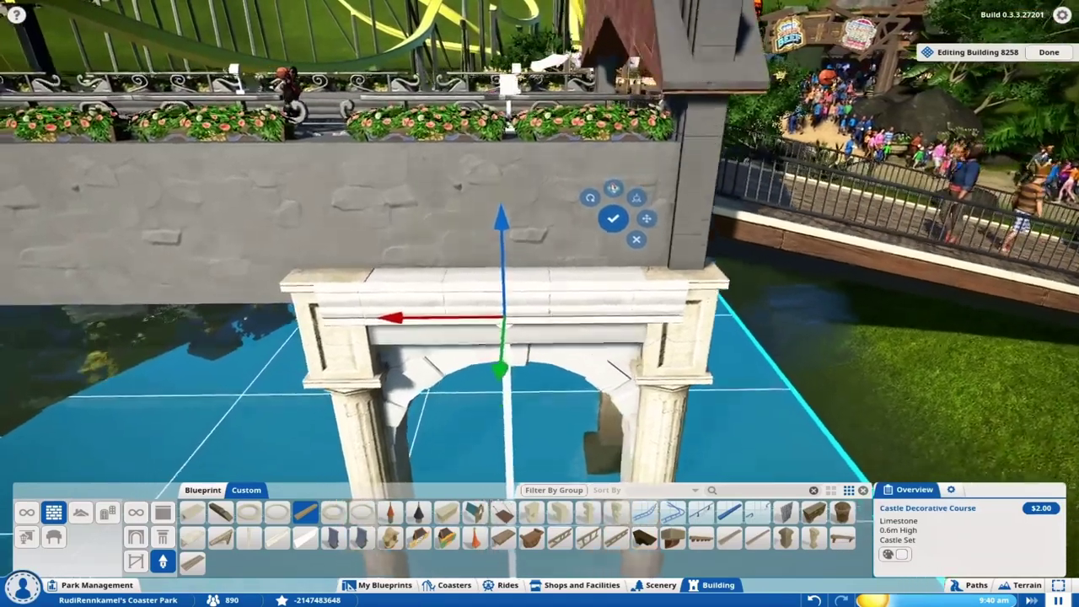
{"action": "left_click", "coordinate": [785, 512]}
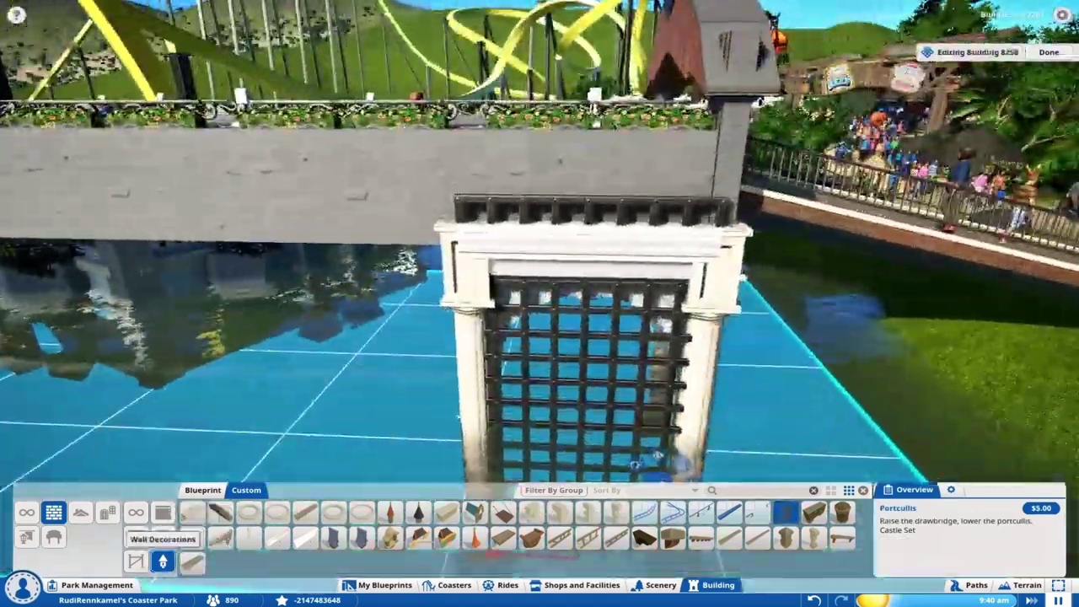
- Place a Metal Window Balcony on top of the archway
{"action": "left_click", "coordinate": [107, 512]}
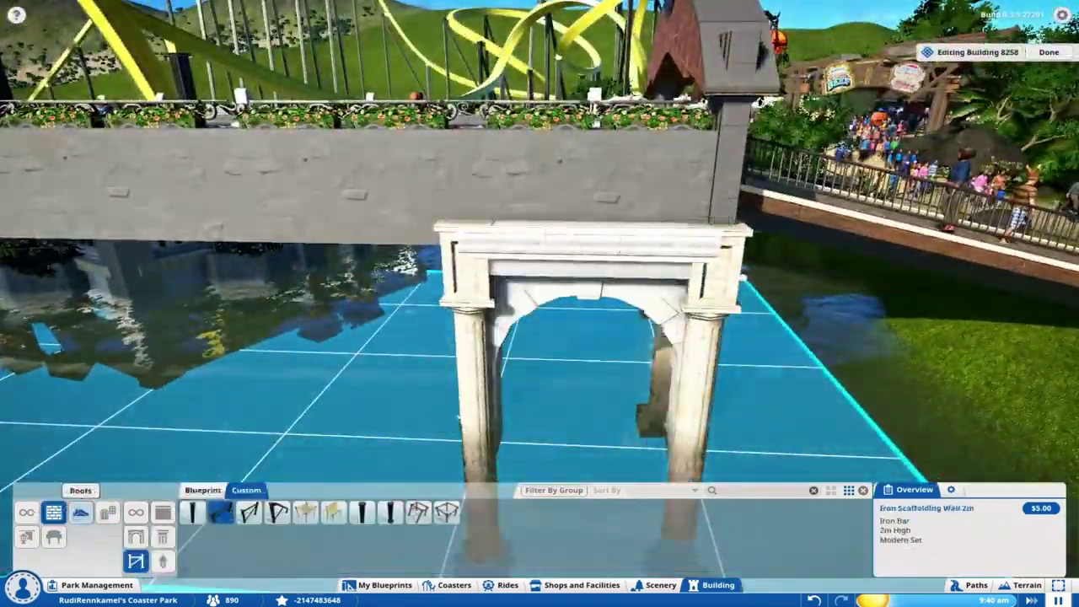
{"action": "left_click", "coordinate": [305, 512]}
{"action": "left_click", "coordinate": [277, 512]}
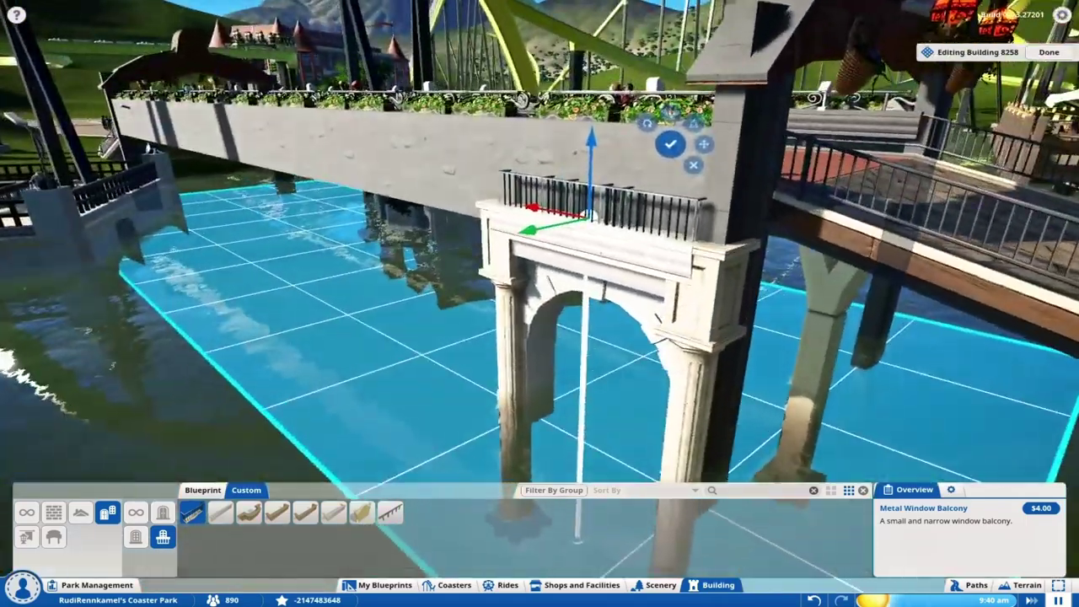
{"action": "left_click", "coordinate": [687, 174]}
- Search 'plastic' and select the Plastic Column 4m piece
{"action": "left_click", "coordinate": [135, 512]}
{"action": "type", "text": "plastic"}
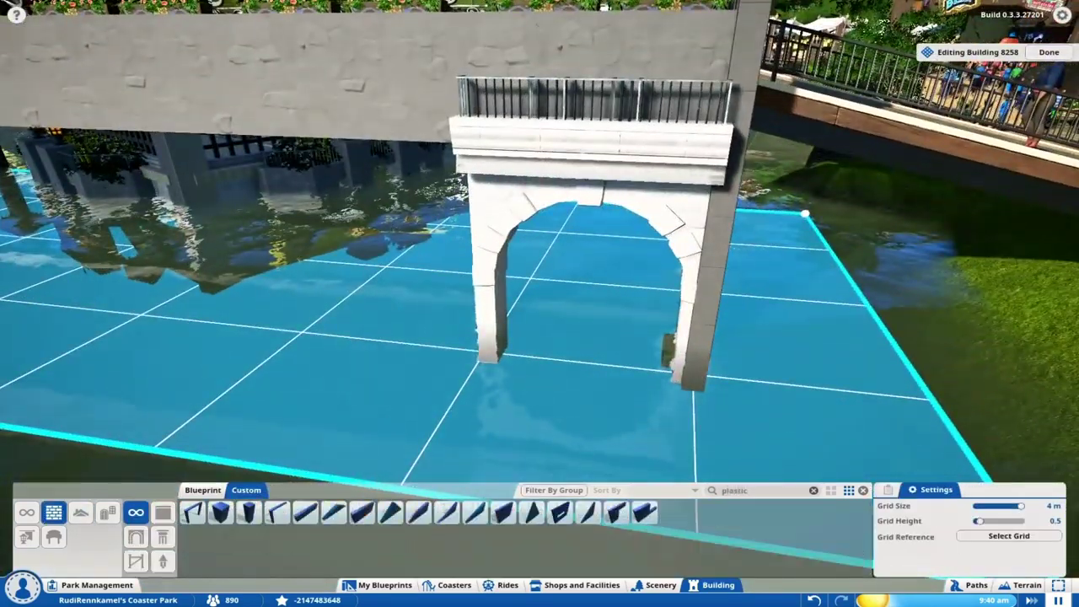
{"action": "left_click", "coordinate": [249, 511]}
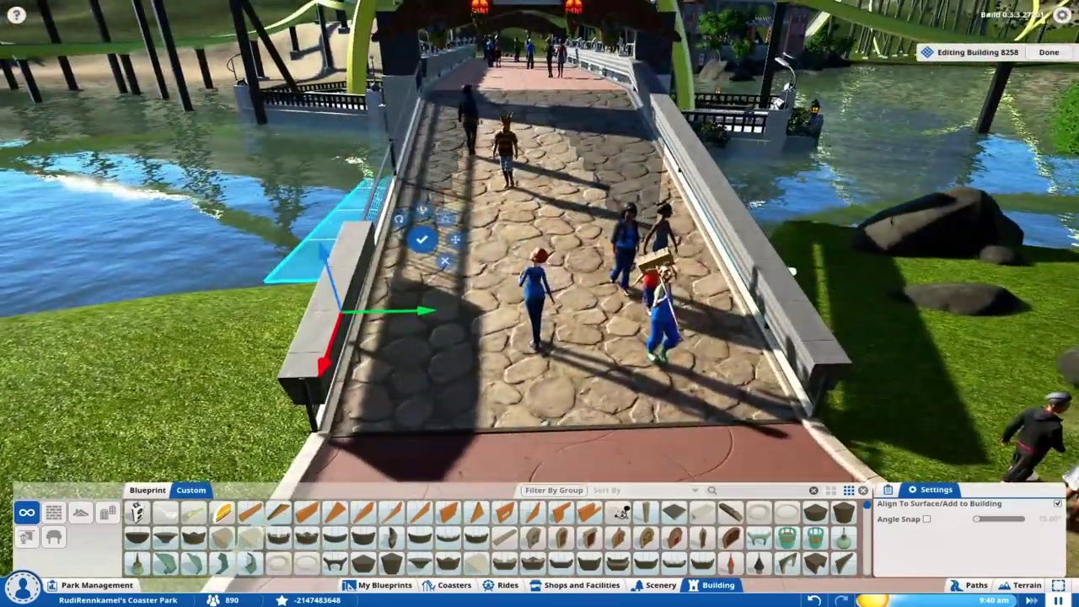
- Orbit the view along the bridge railing to check the Plastic Column 4m
{"action": "key", "text": "q"}
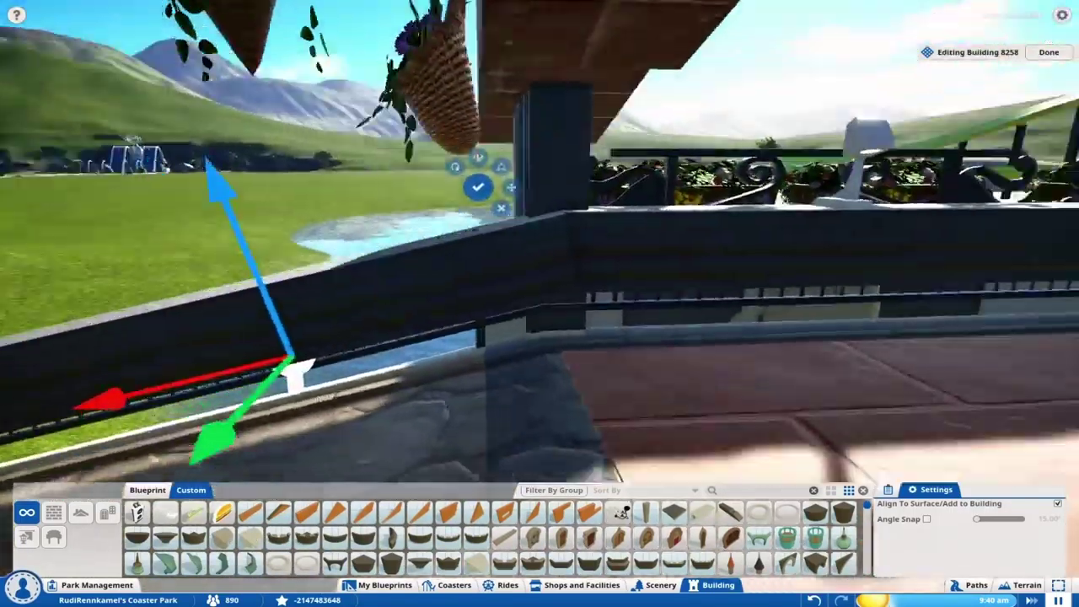
- Search 'lime' and place a Lime Plaster Wall beneath the walkway
{"action": "key", "text": "Escape"}
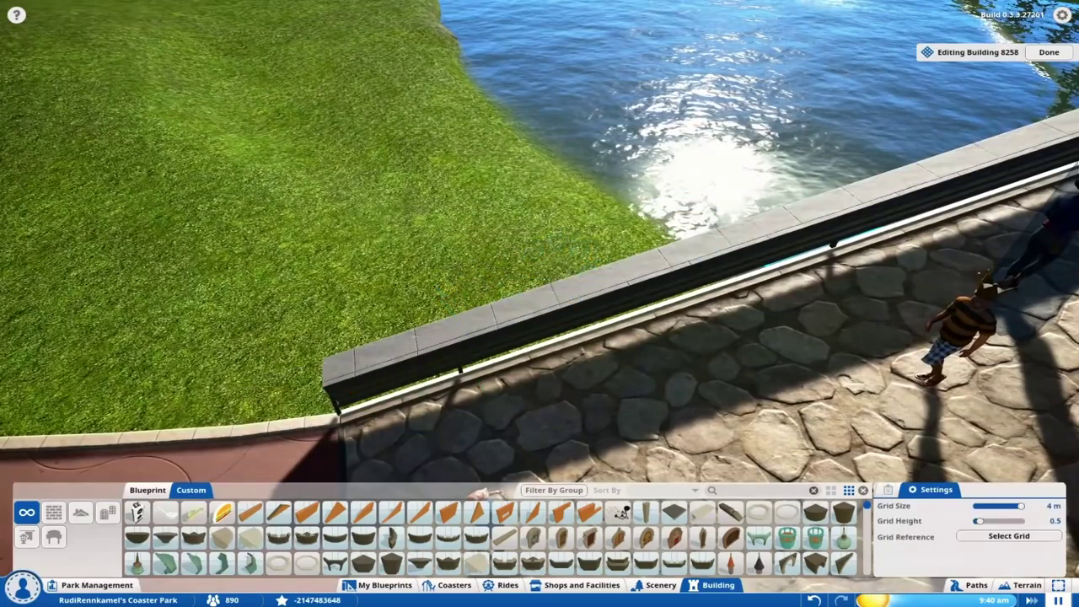
{"action": "key", "text": "q"}
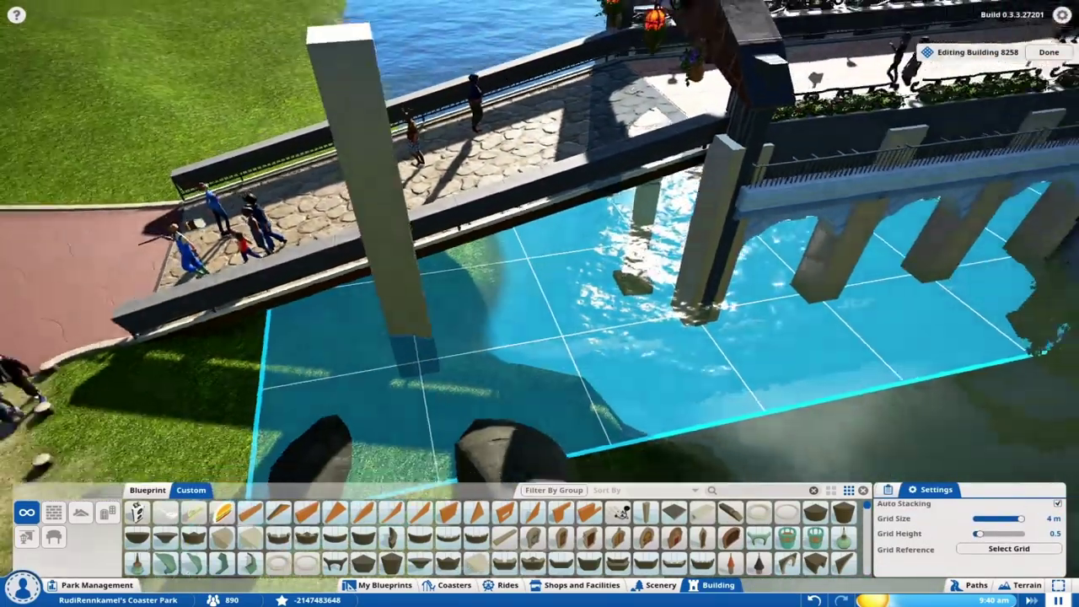
{"action": "type", "text": "lime"}
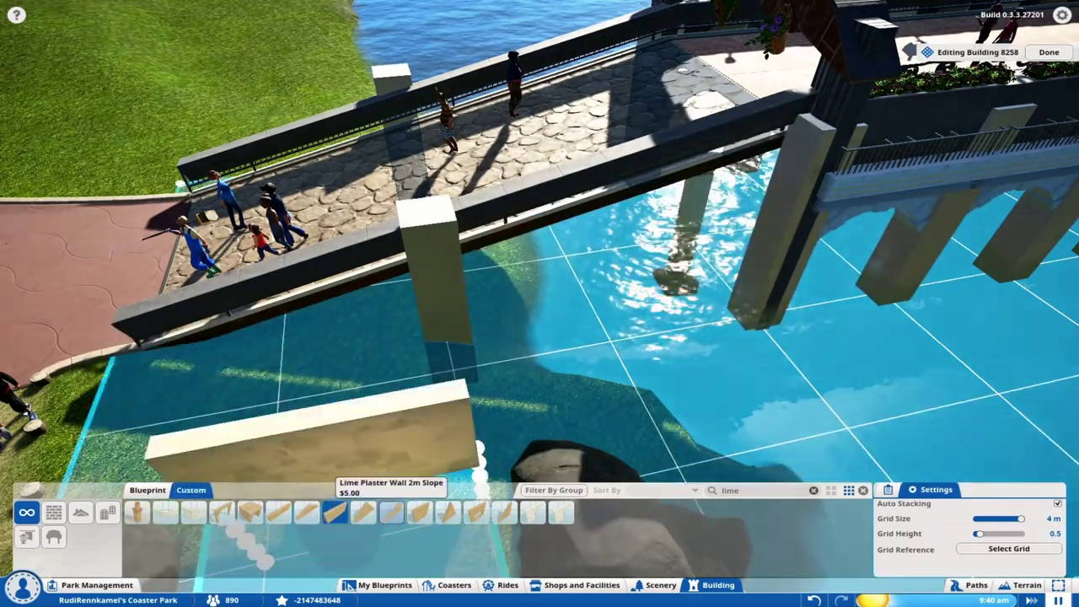
{"action": "left_click", "coordinate": [419, 512]}
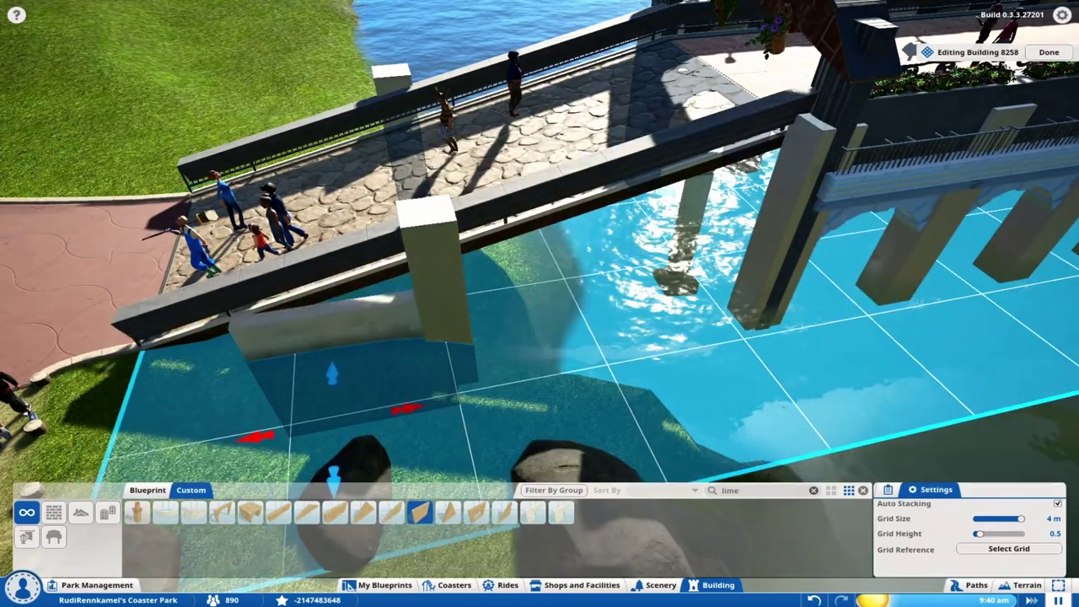
{"action": "left_click", "coordinate": [628, 314]}
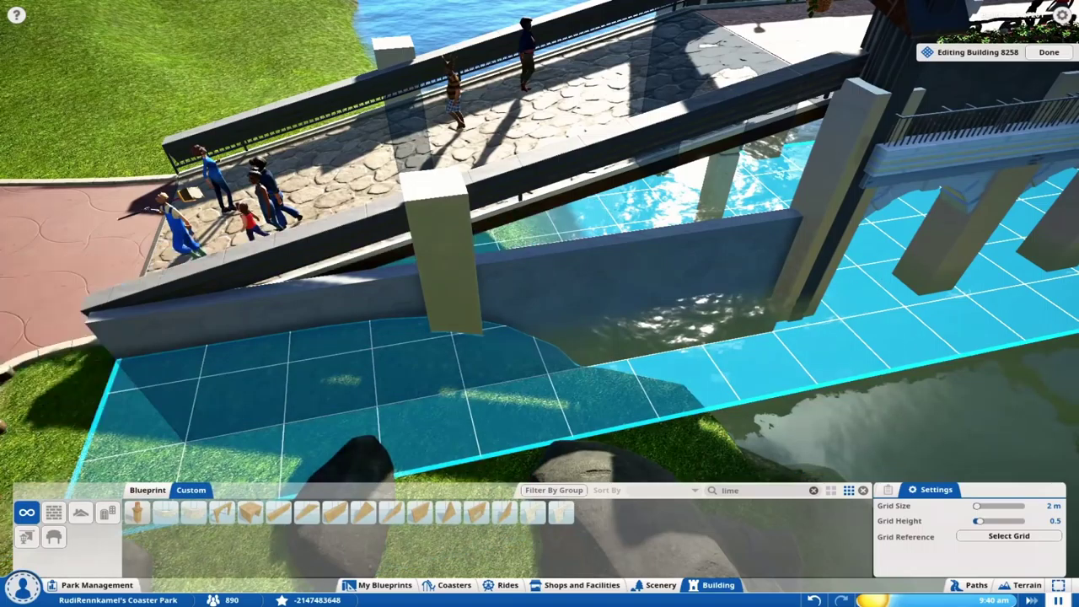
- Add another lime plaster wall segment along the bridge side
{"action": "key", "text": "q"}
{"action": "left_click", "coordinate": [590, 320]}
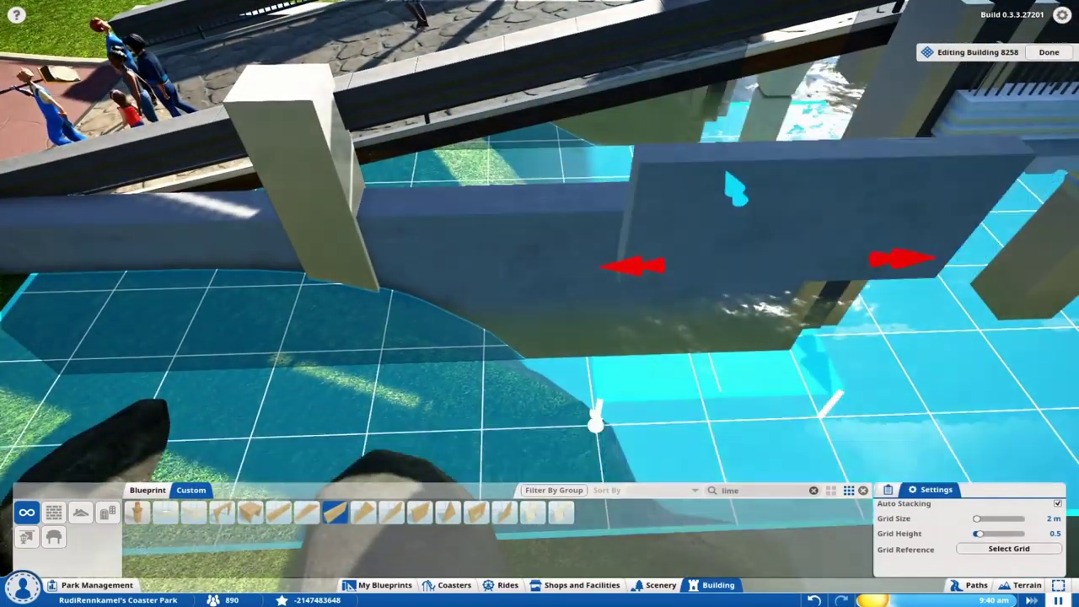
{"action": "left_click", "coordinate": [334, 512]}
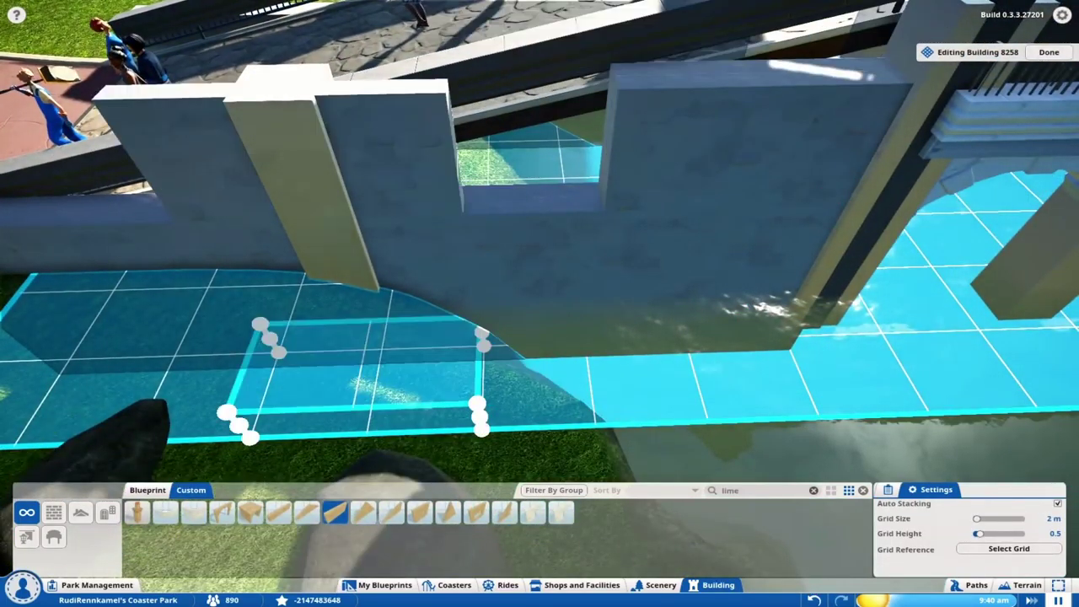
{"action": "key", "text": "s"}
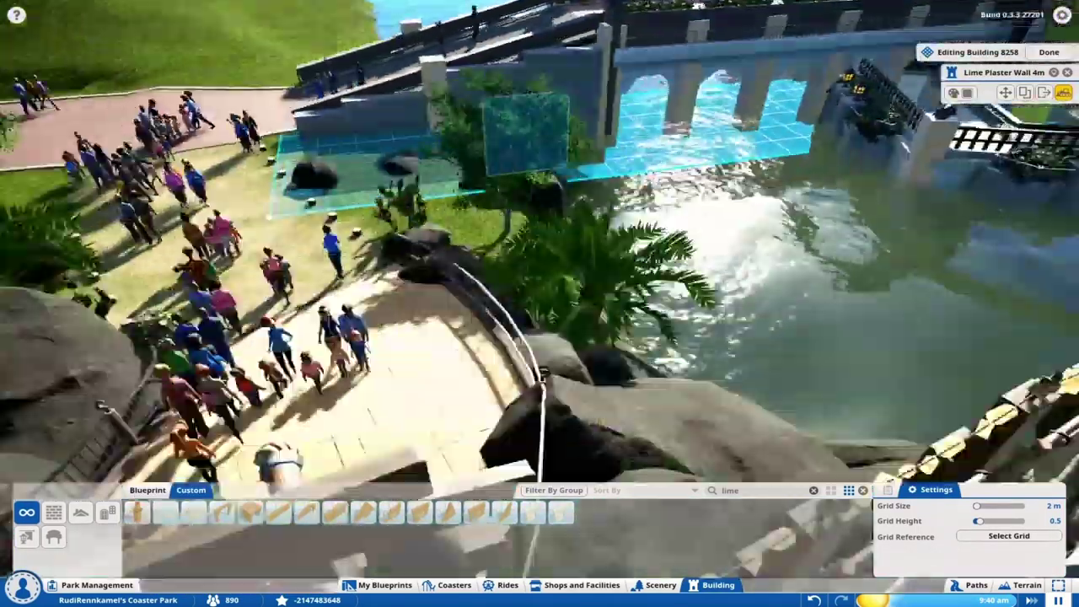
{"action": "left_click", "coordinate": [54, 512]}
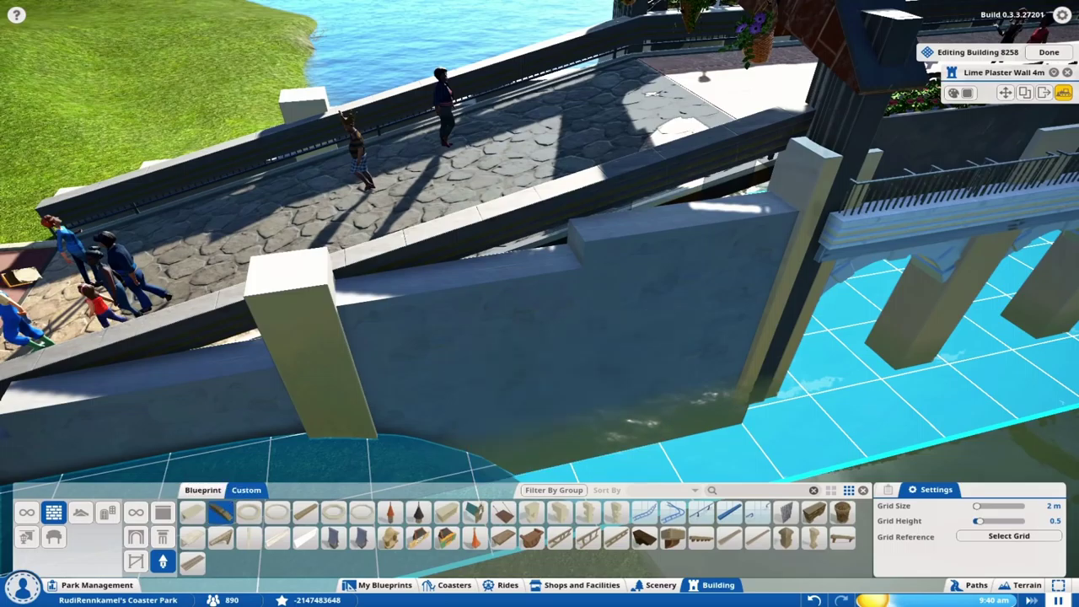
{"action": "left_click", "coordinate": [1005, 92]}
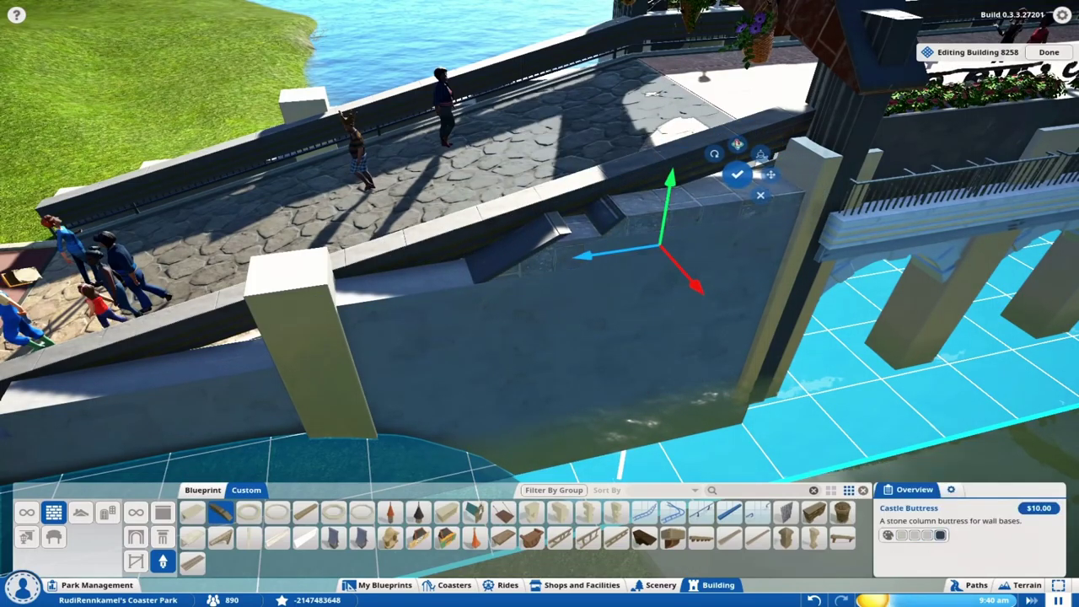
- Cap the wall with the Castle Buttress and set the iron railing on the ramp
{"action": "scroll", "coordinate": [539, 303], "scroll_direction": "down", "scroll_amount": 3}
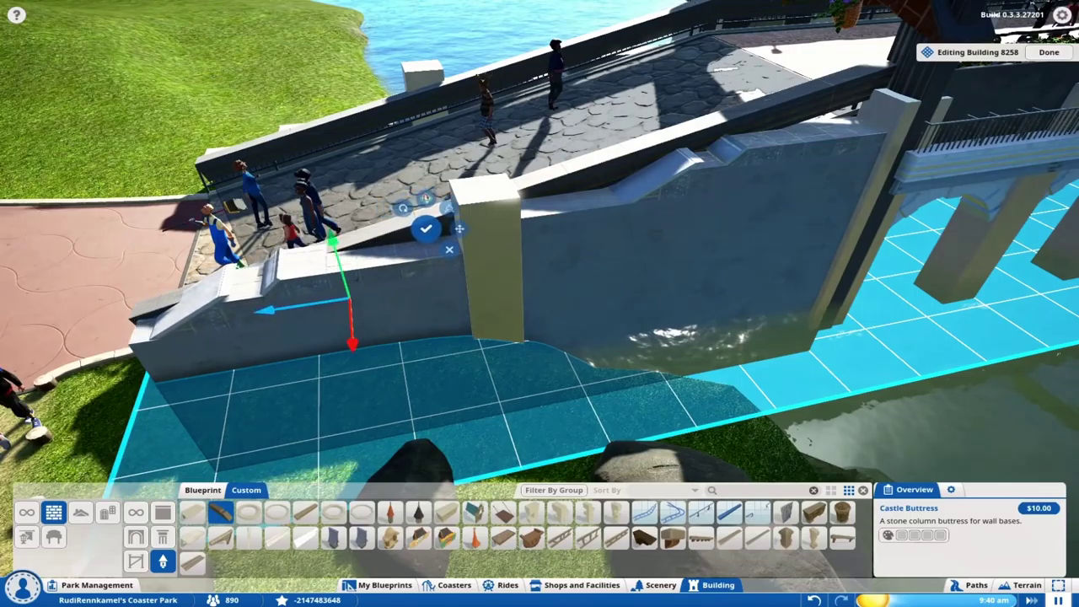
{"action": "key", "text": "q"}
{"action": "key", "text": "q"}
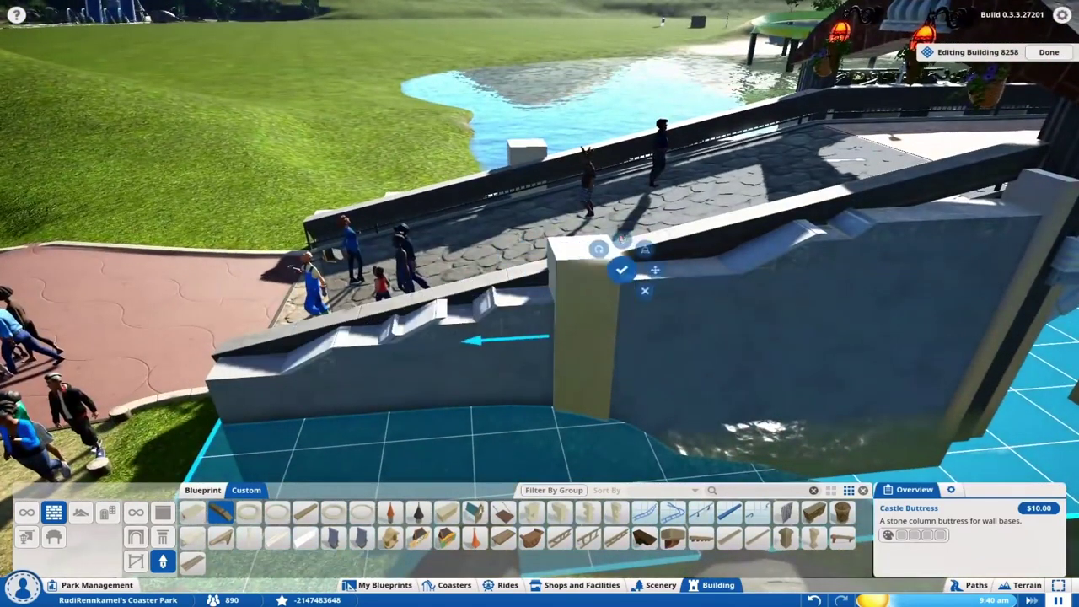
{"action": "key", "text": "q"}
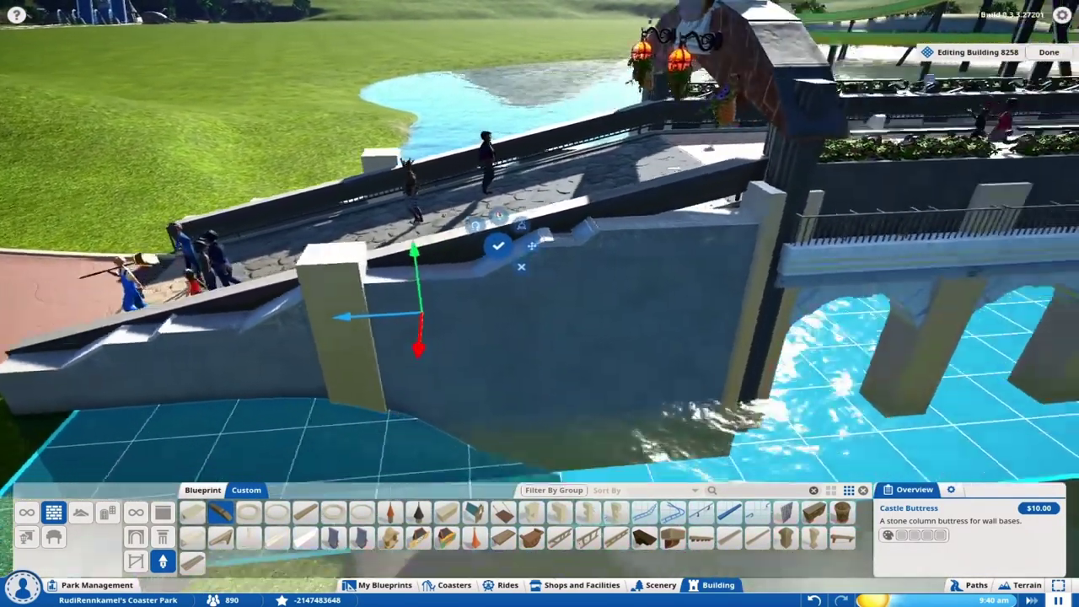
{"action": "left_click", "coordinate": [951, 489]}
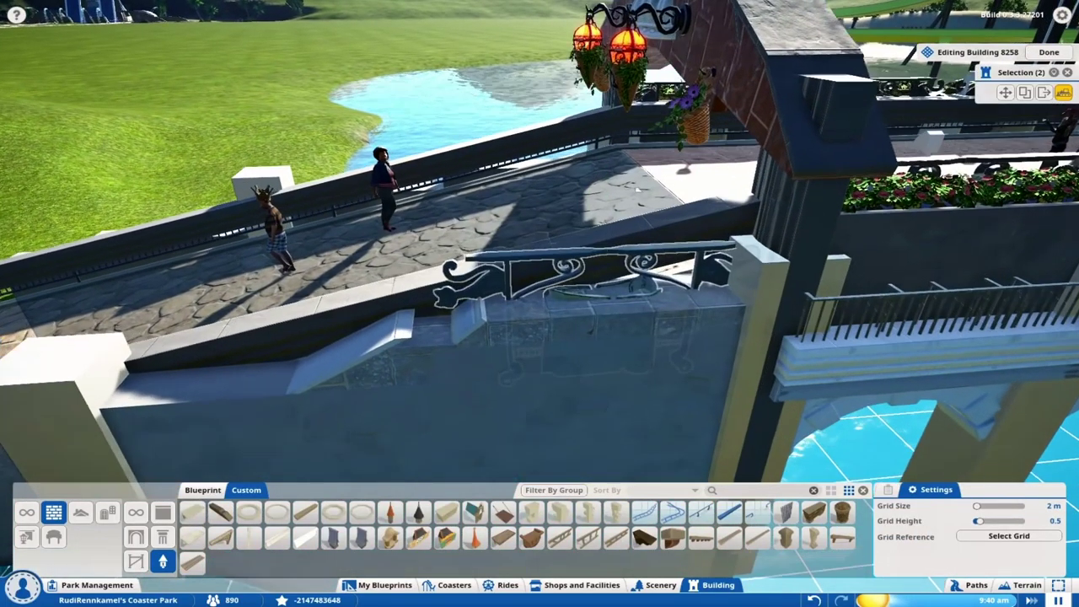
{"action": "left_click", "coordinate": [590, 270]}
- Orbit along the wall between water and path to inspect the buttresses and railing
{"action": "key", "text": "q"}
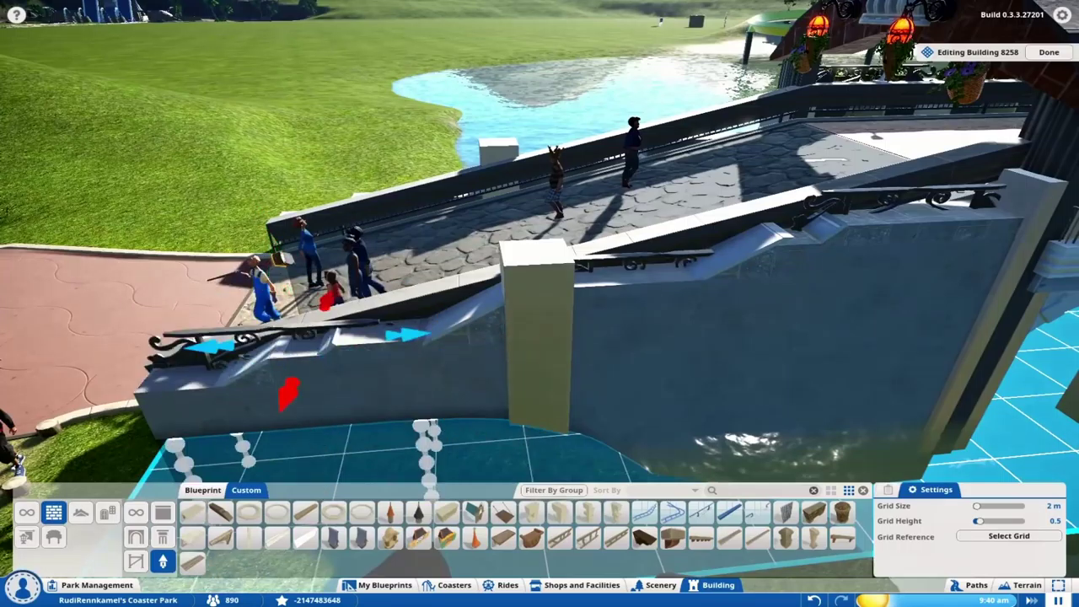
{"action": "key", "text": "q"}
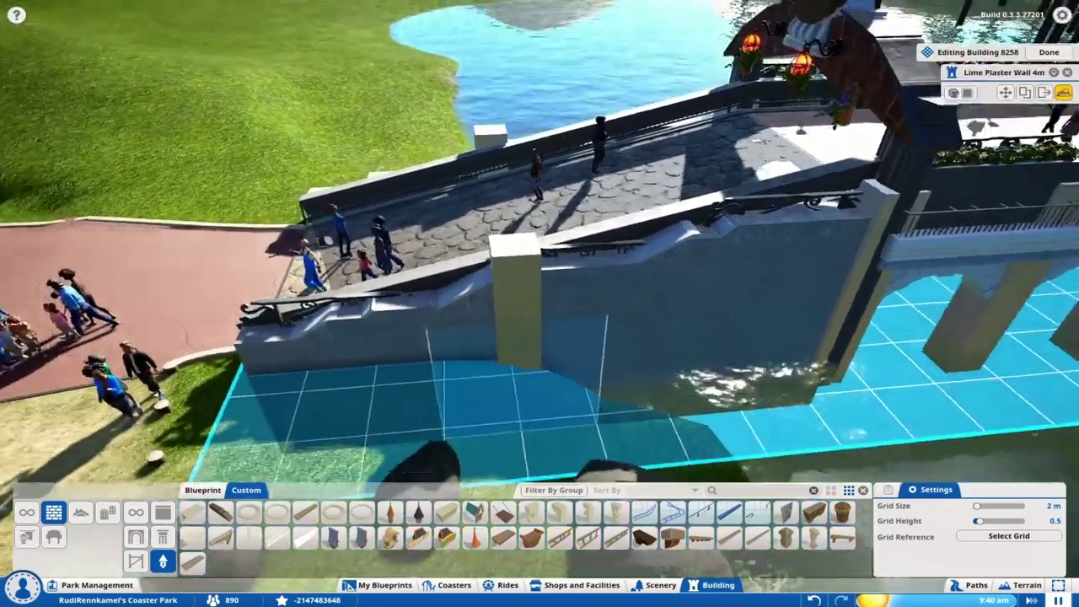
{"action": "key", "text": "q"}
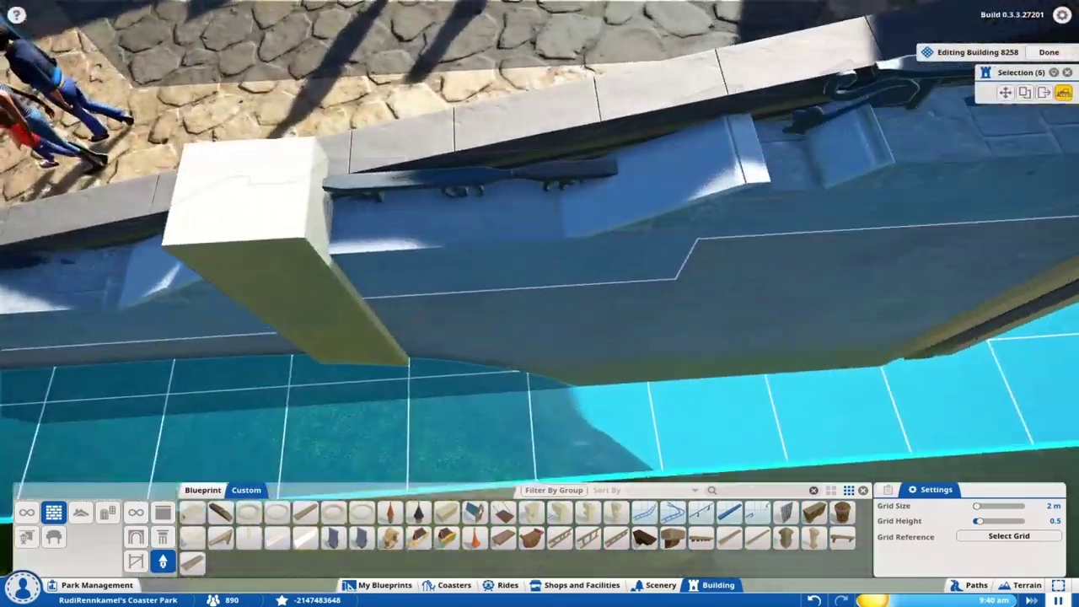
{"action": "key", "text": "q"}
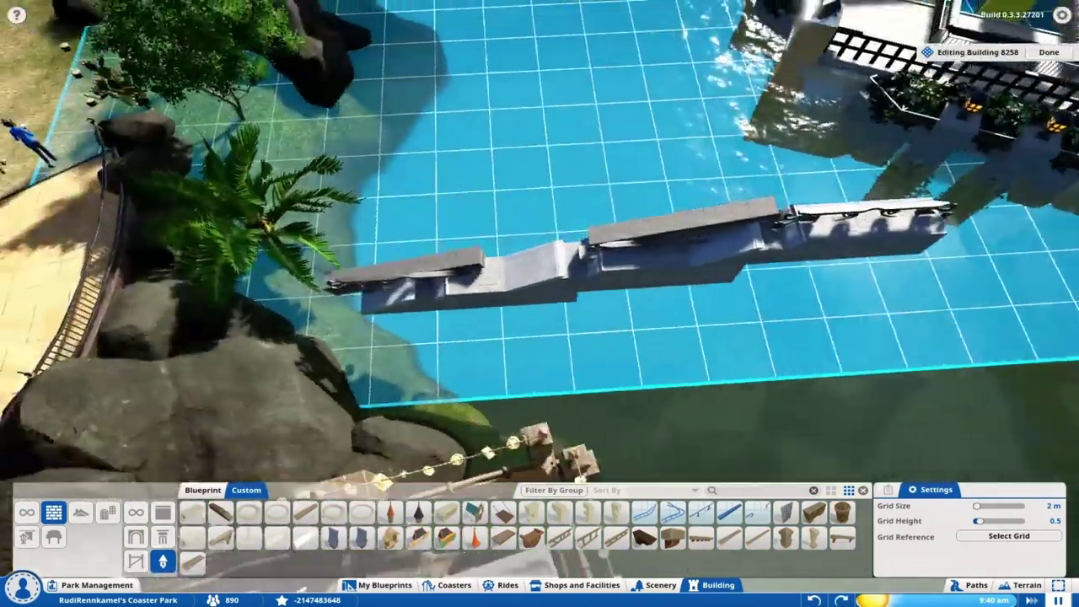
{"action": "key", "text": "q"}
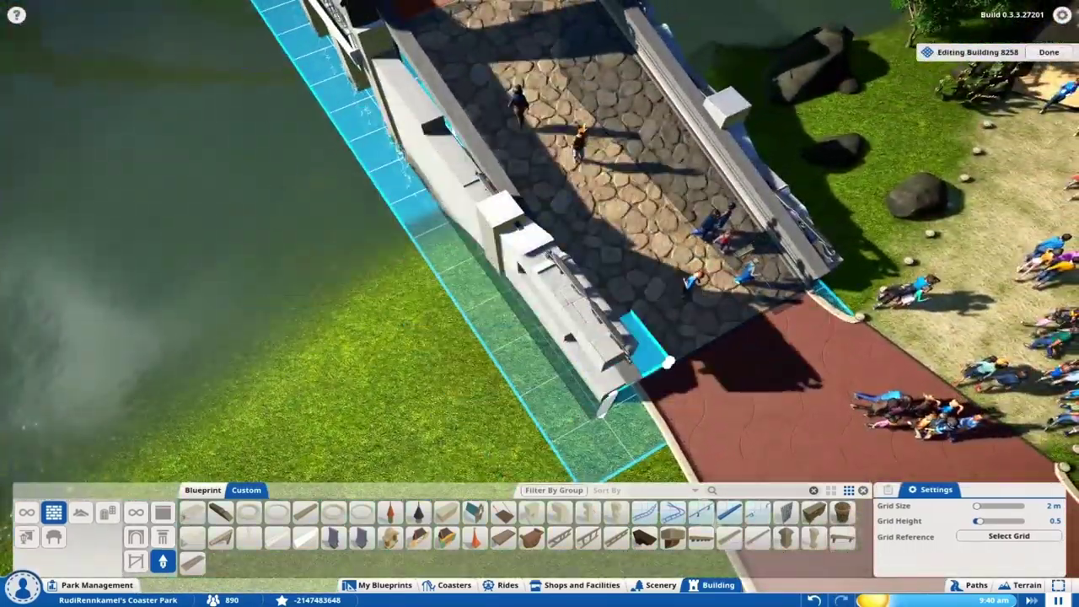
{"action": "key", "text": "q"}
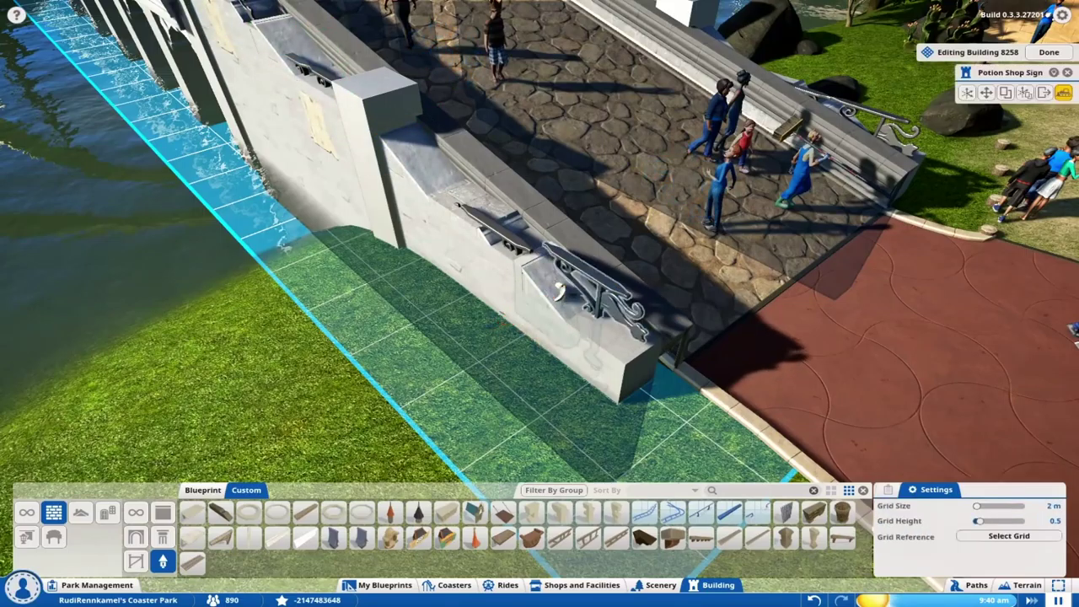
{"action": "key", "text": "q"}
{"action": "key", "text": "q"}
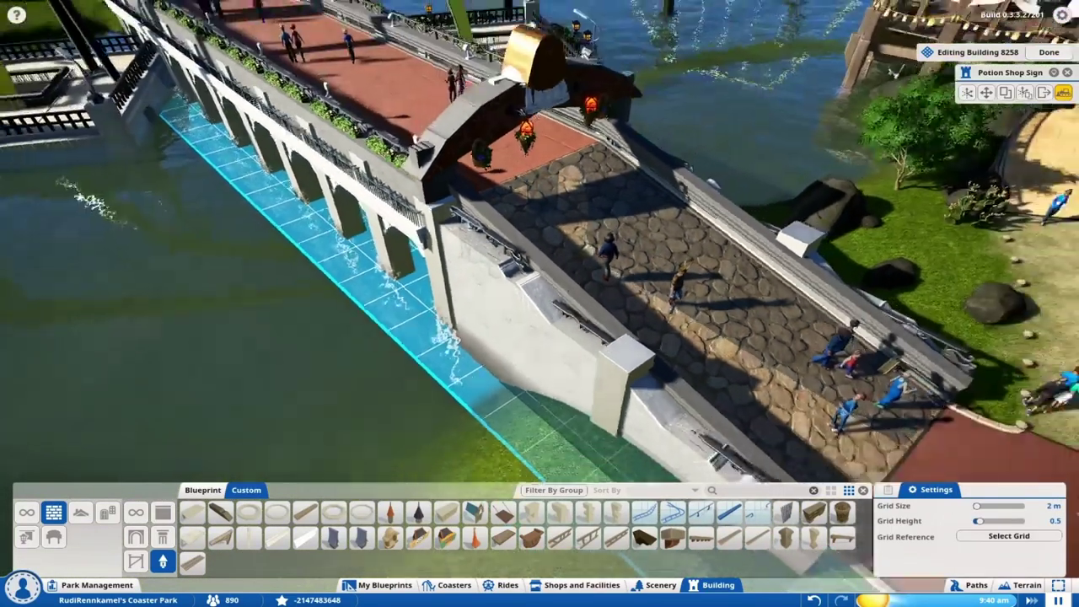
{"action": "key", "text": "q"}
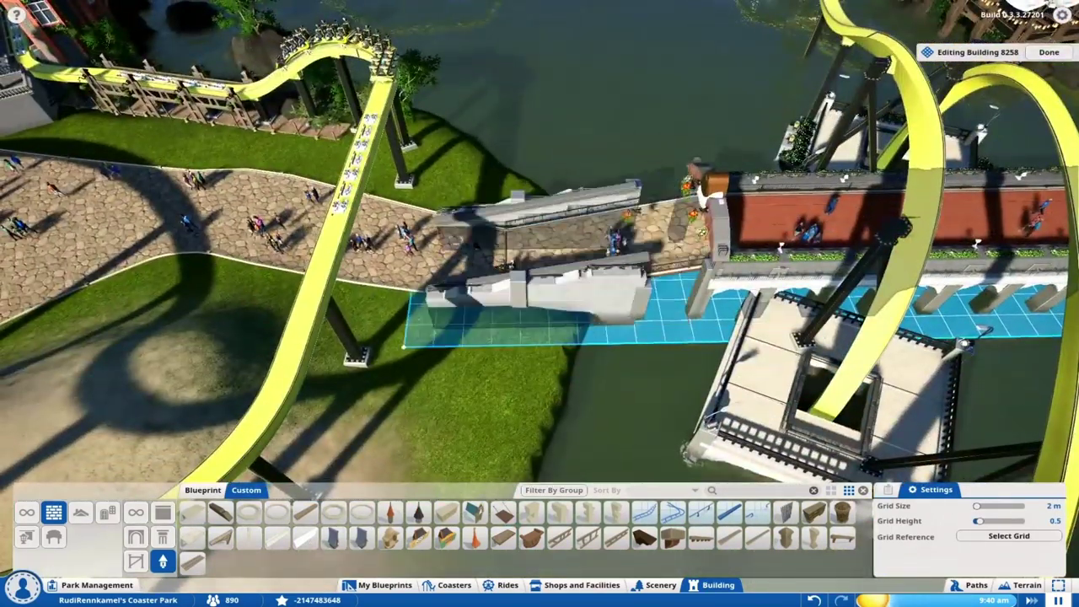